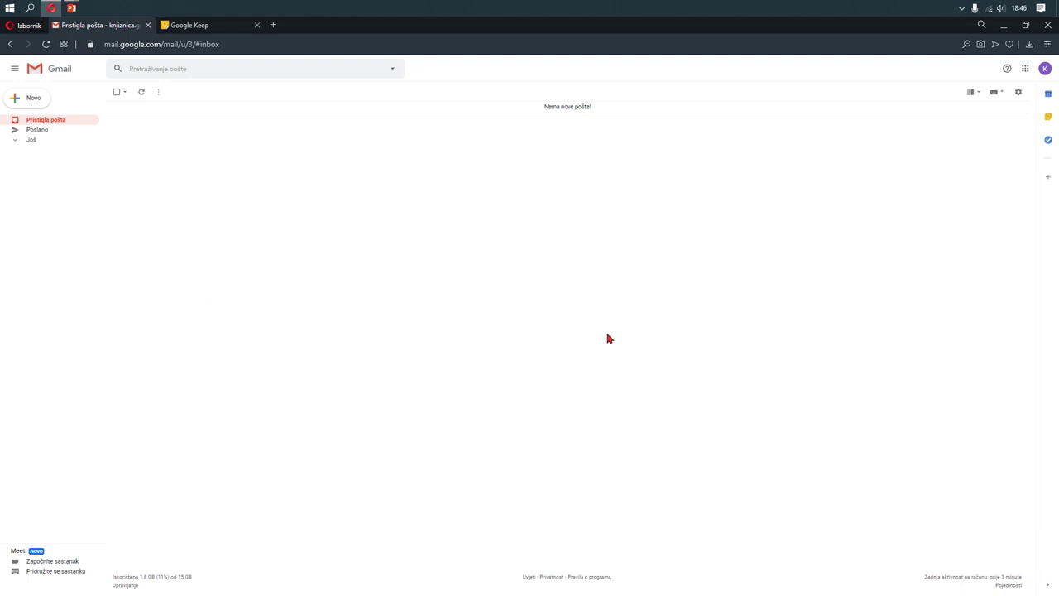
- Locate Keep among the Google apps, switch to the open Google Keep page and close its empty note
click(1025, 70)
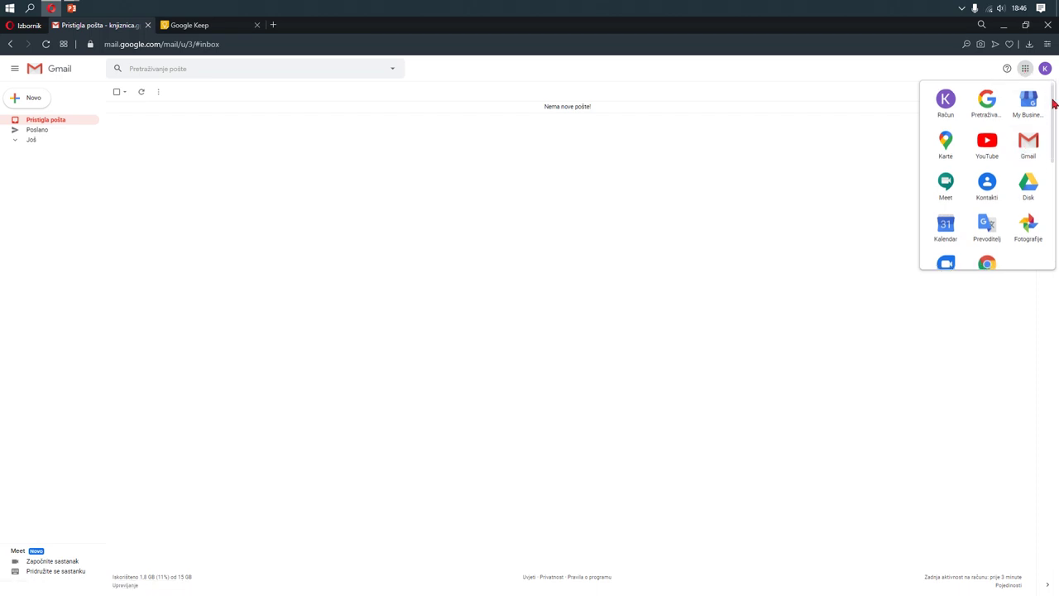
drag(1054, 100, 1057, 198)
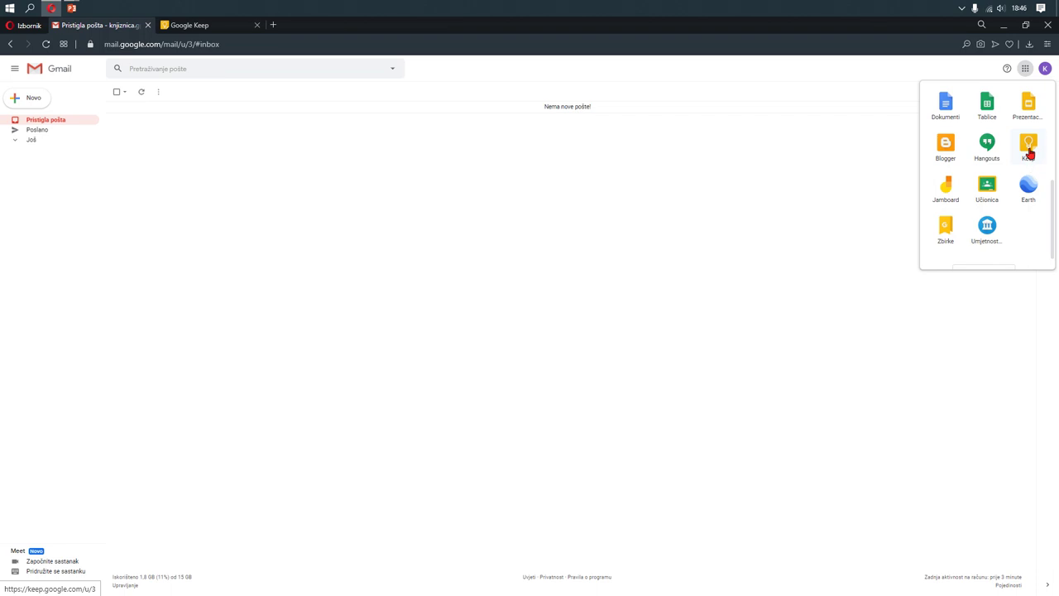
click(190, 24)
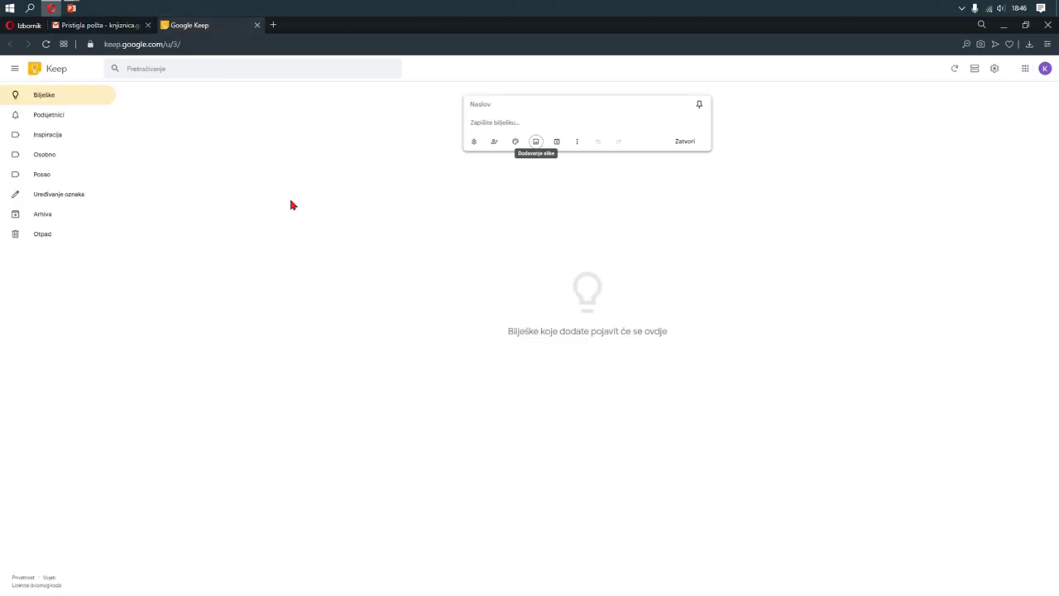
click(762, 214)
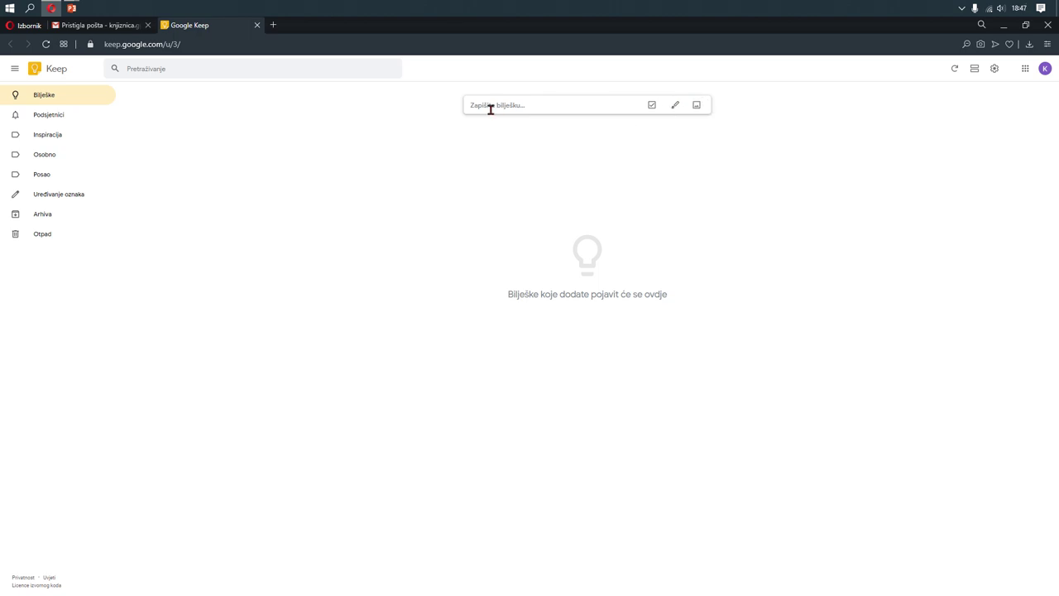
- Start a new note and title it "Popis za knjižnicu"
click(539, 105)
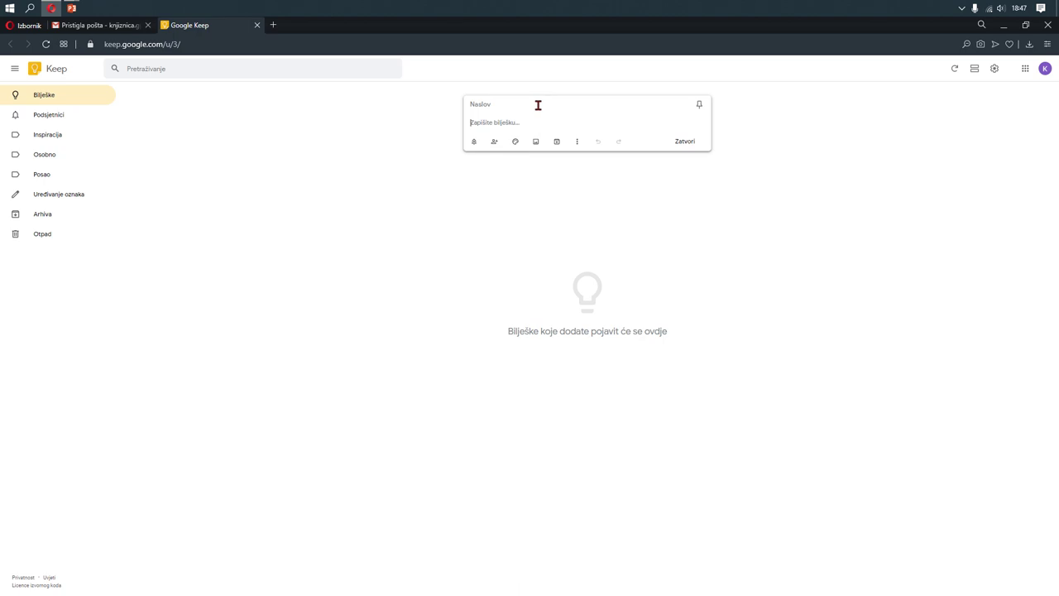
click(535, 104)
text(Popis za)
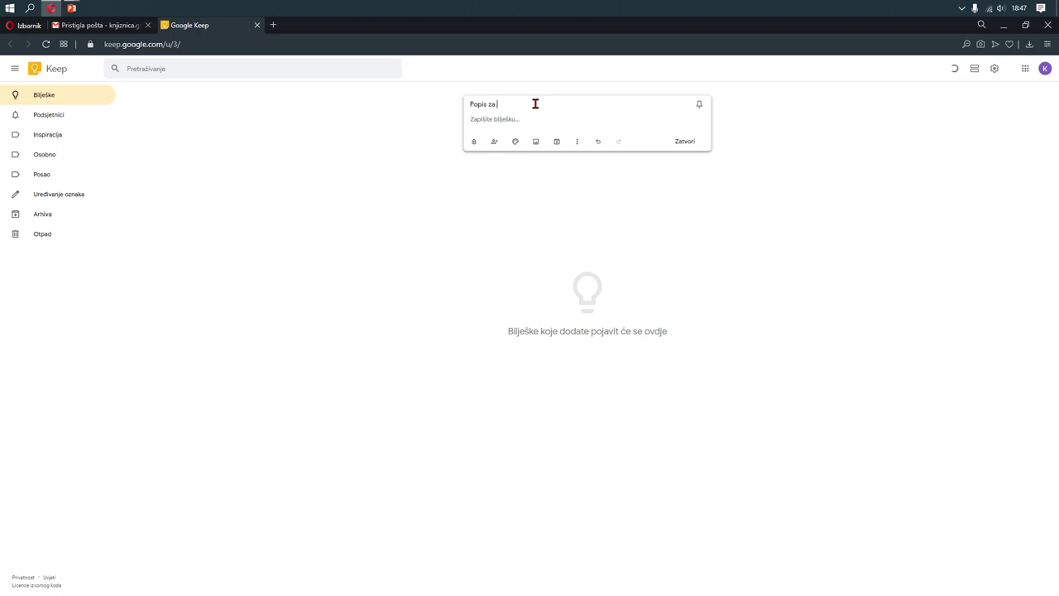
text( knjižnicu)
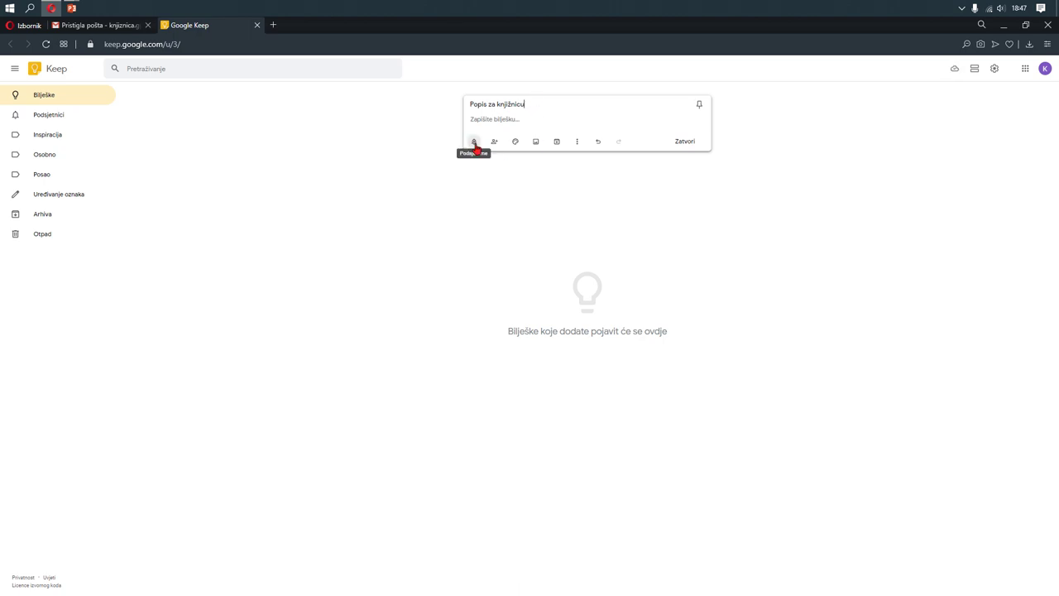
- Set the note's reminder to 26 May 2020 at 10:15 using a custom date and time
click(474, 142)
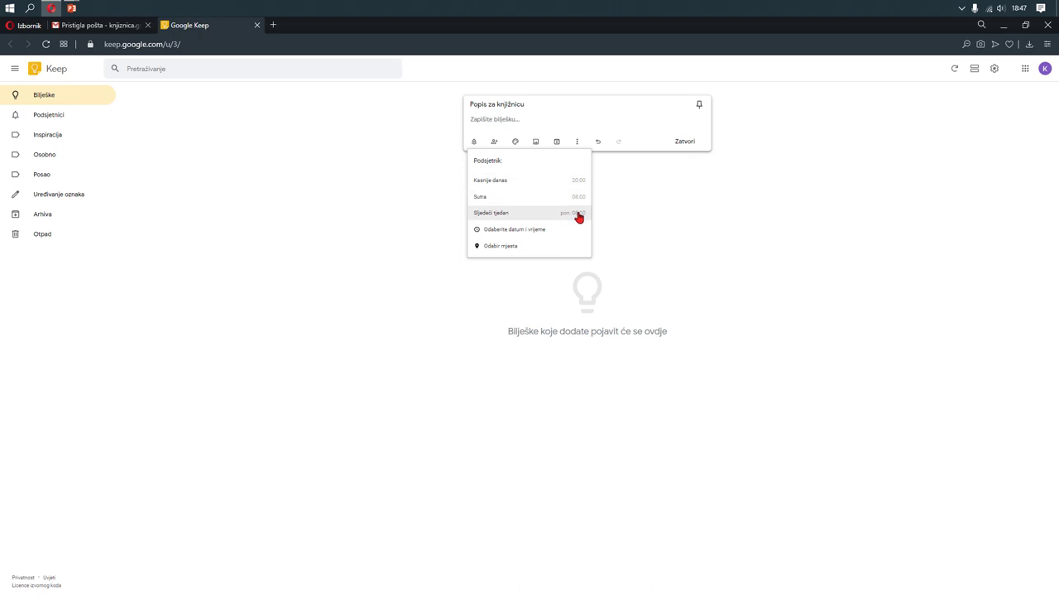
click(524, 231)
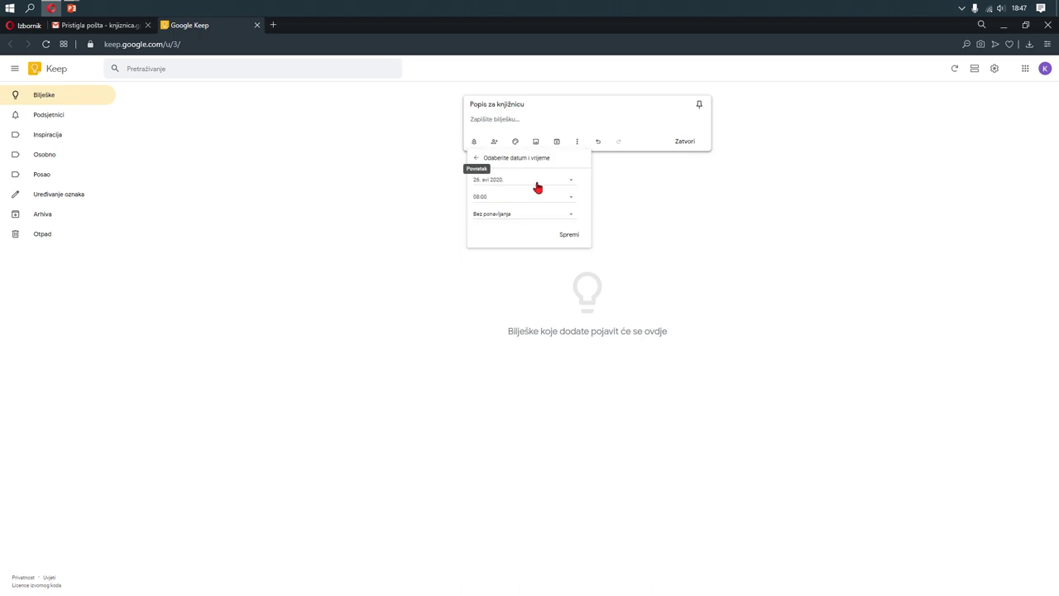
click(537, 188)
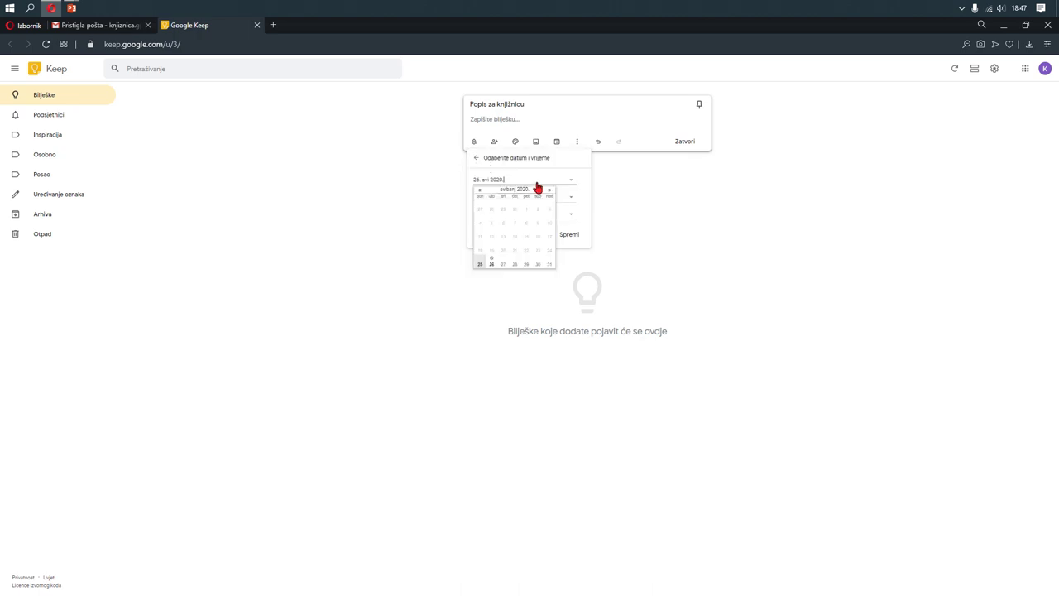
click(491, 265)
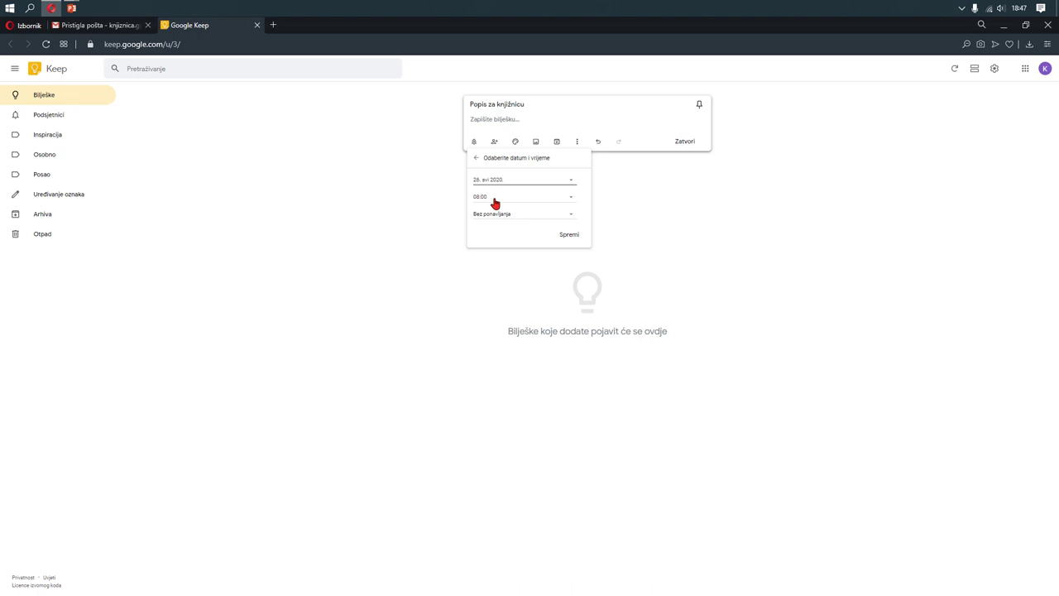
click(495, 202)
click(499, 271)
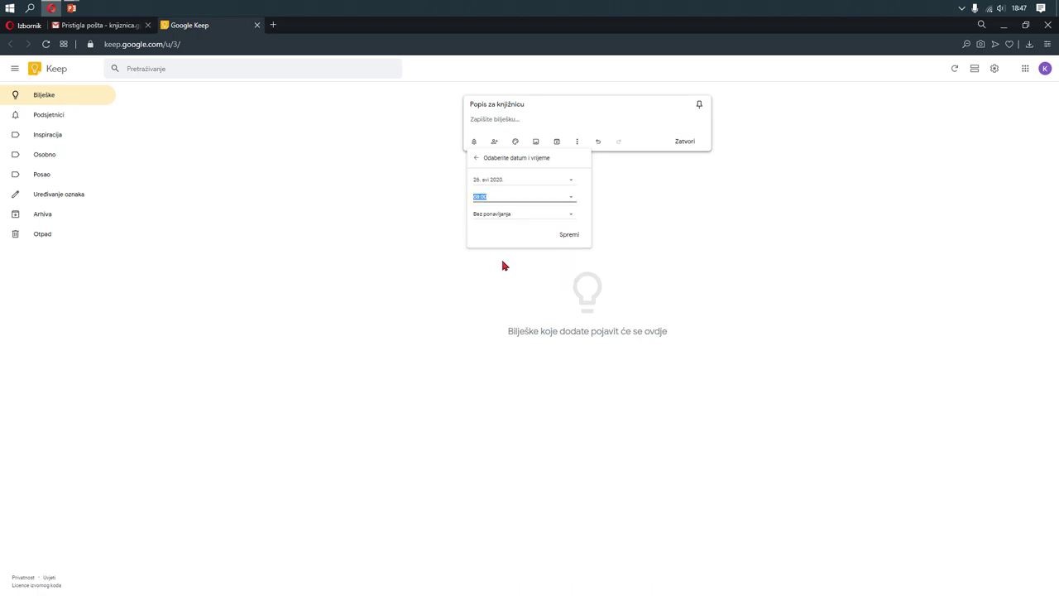
key(Home)
- Make the reminder repeat every day, ending after 3 repetitions, and save it
click(571, 216)
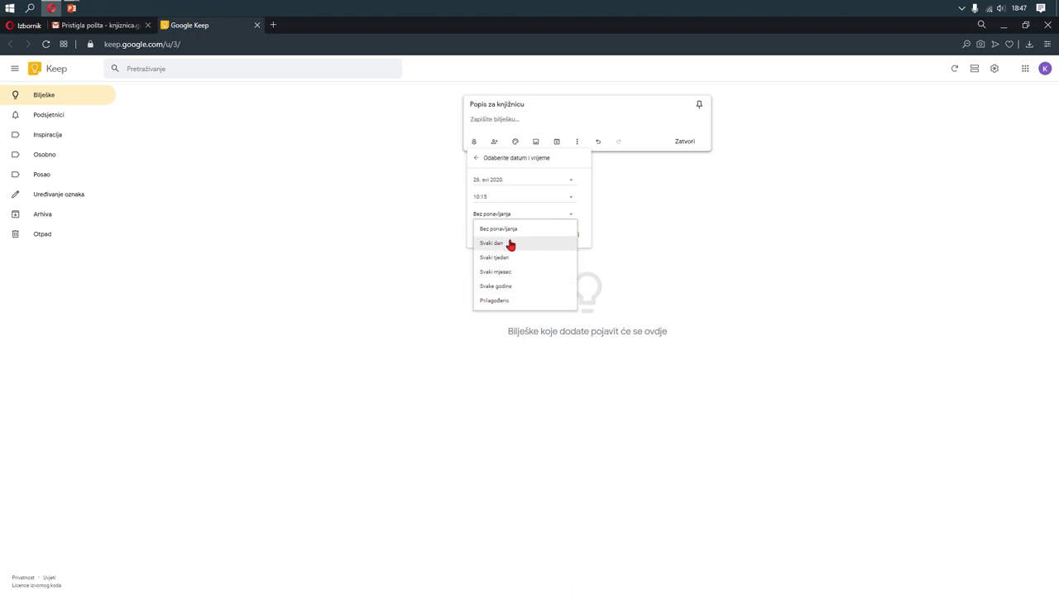
click(498, 302)
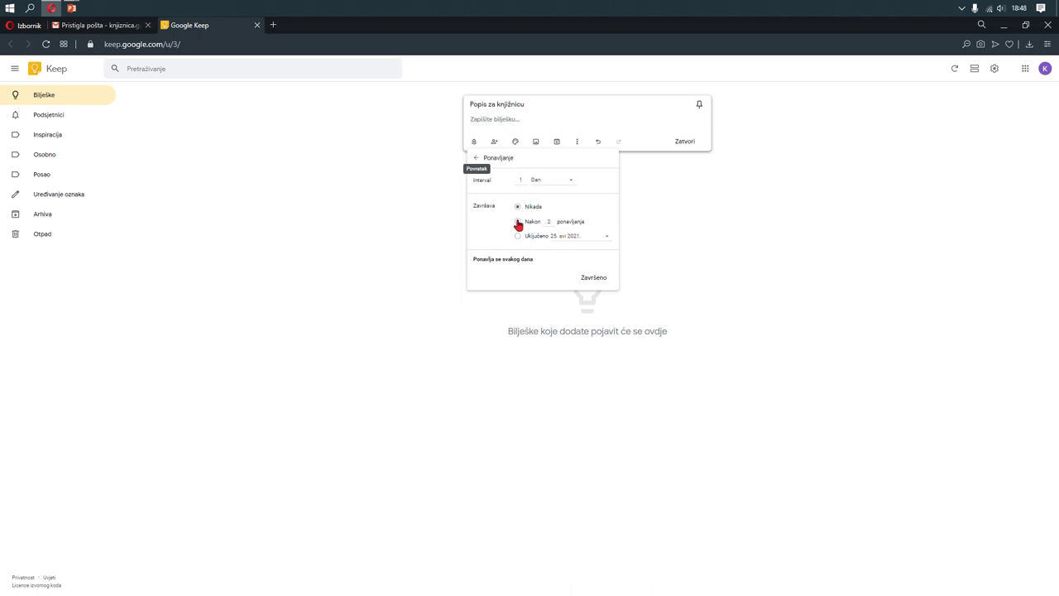
click(553, 222)
click(595, 278)
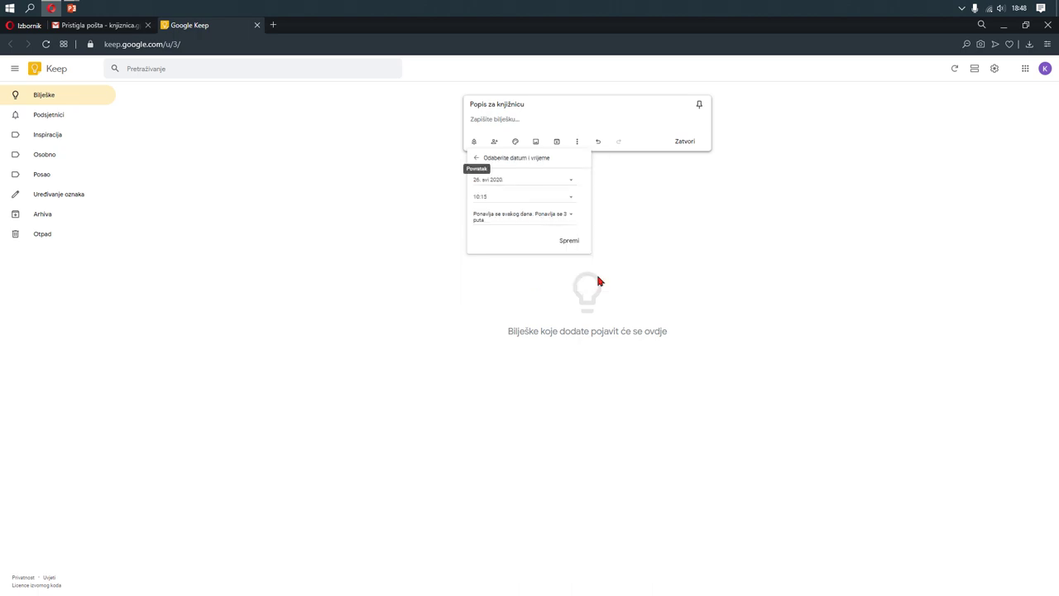
click(572, 246)
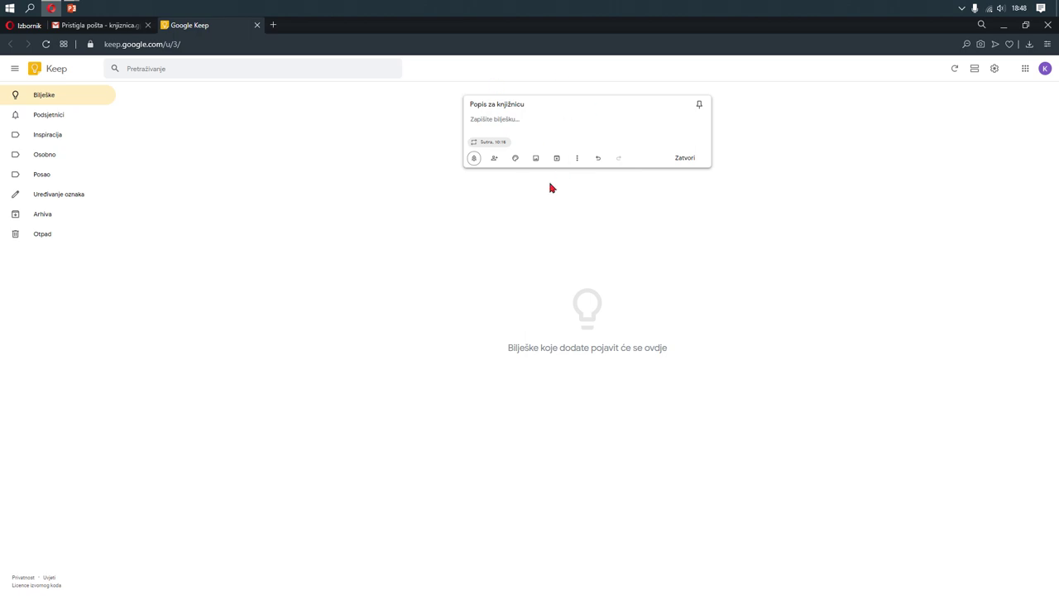
- Try orange and blue as the note's background colour, and settle on light green
mouse_move(516, 162)
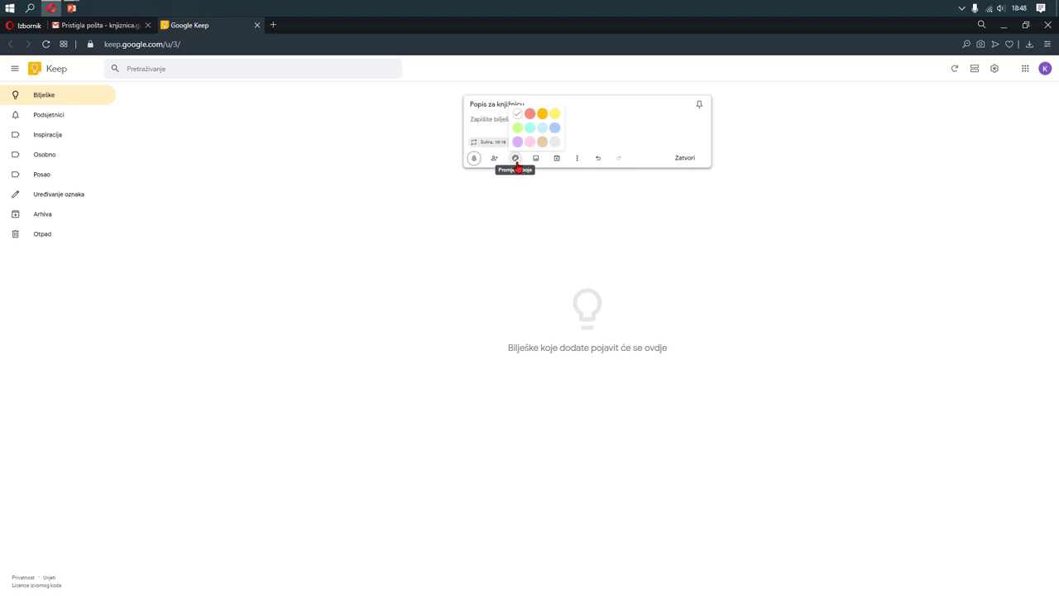
click(542, 113)
mouse_move(518, 158)
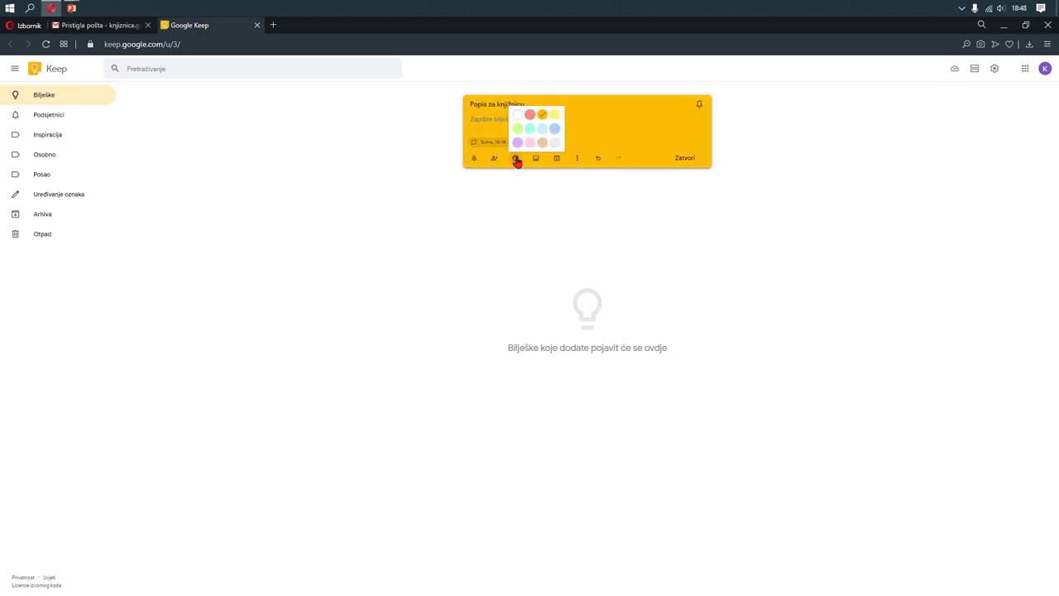
click(554, 130)
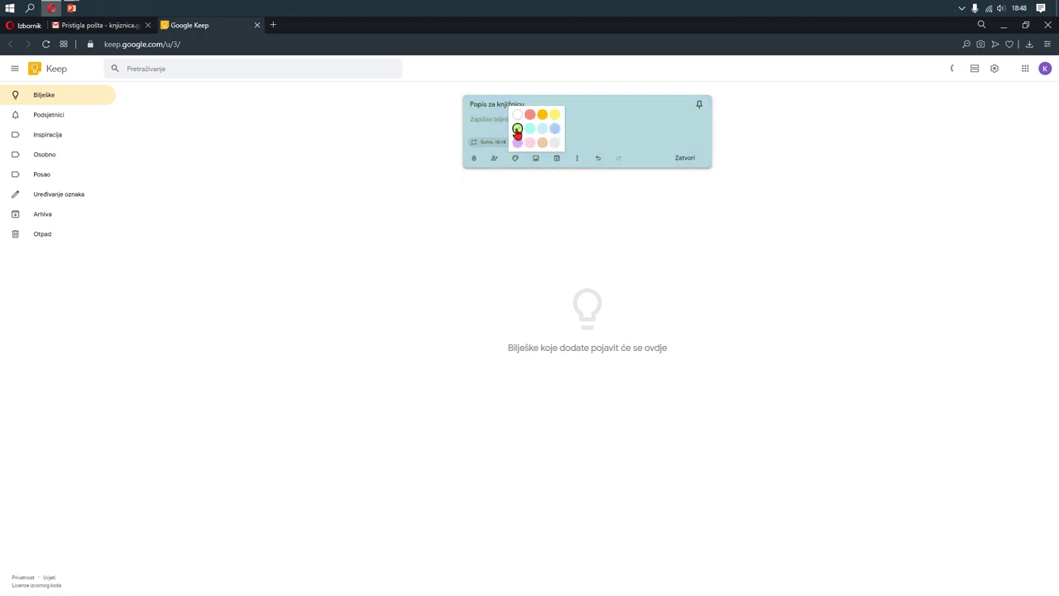
click(516, 129)
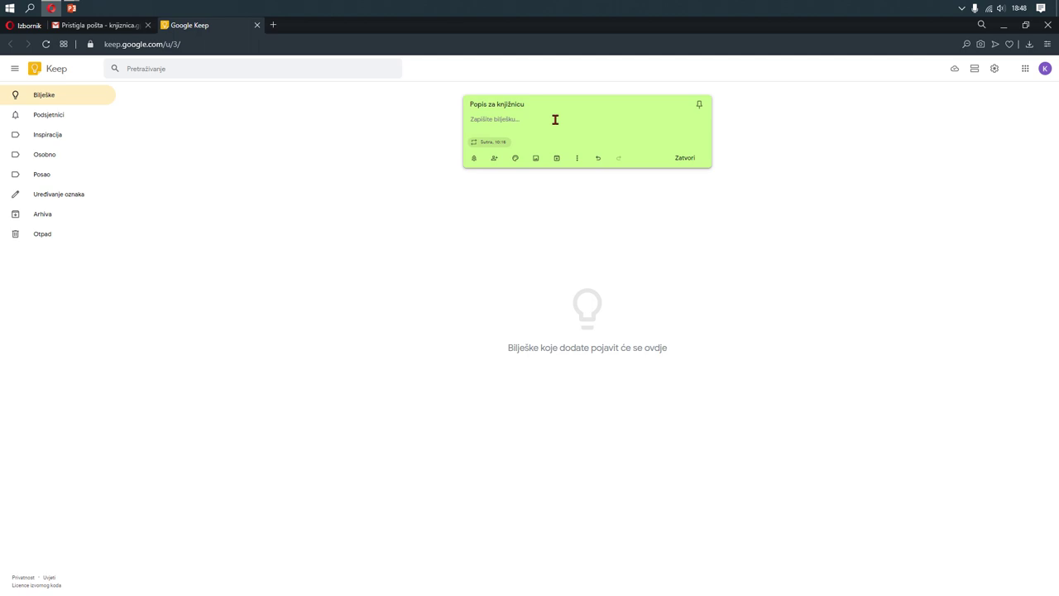
- Add the image 2019-0001 from the Wallpapers (Mobile) folder to the note and look over the picture
click(536, 158)
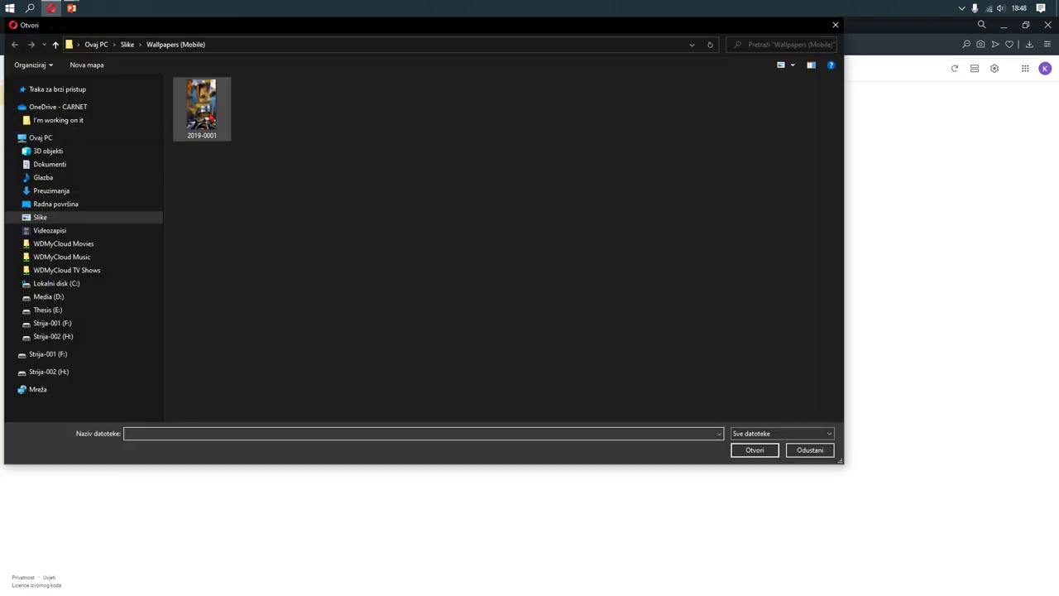
double_click(205, 109)
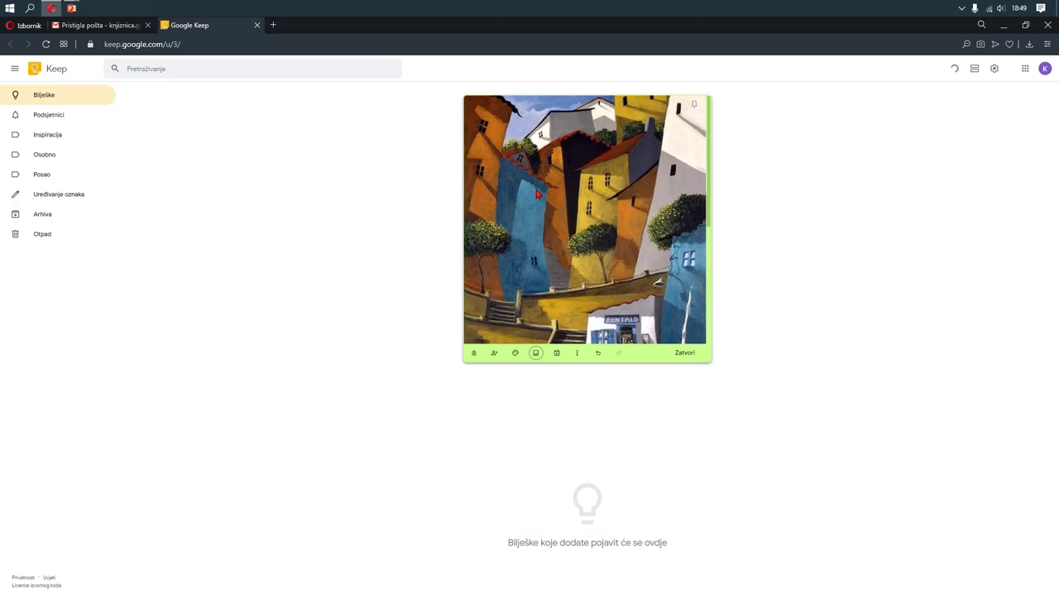
scroll(537, 194, down, 3)
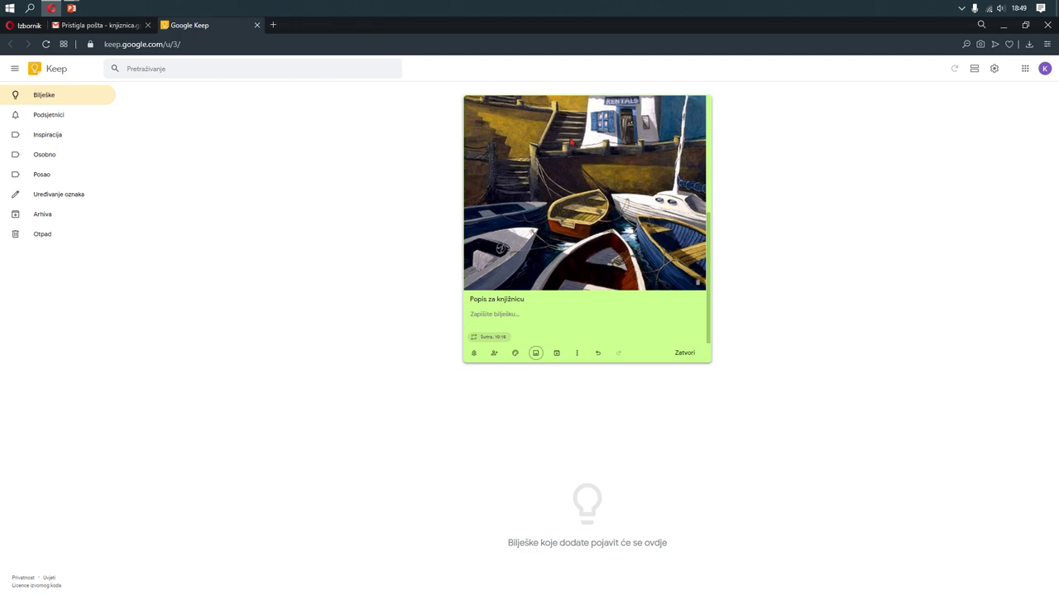
scroll(588, 220, up, 3)
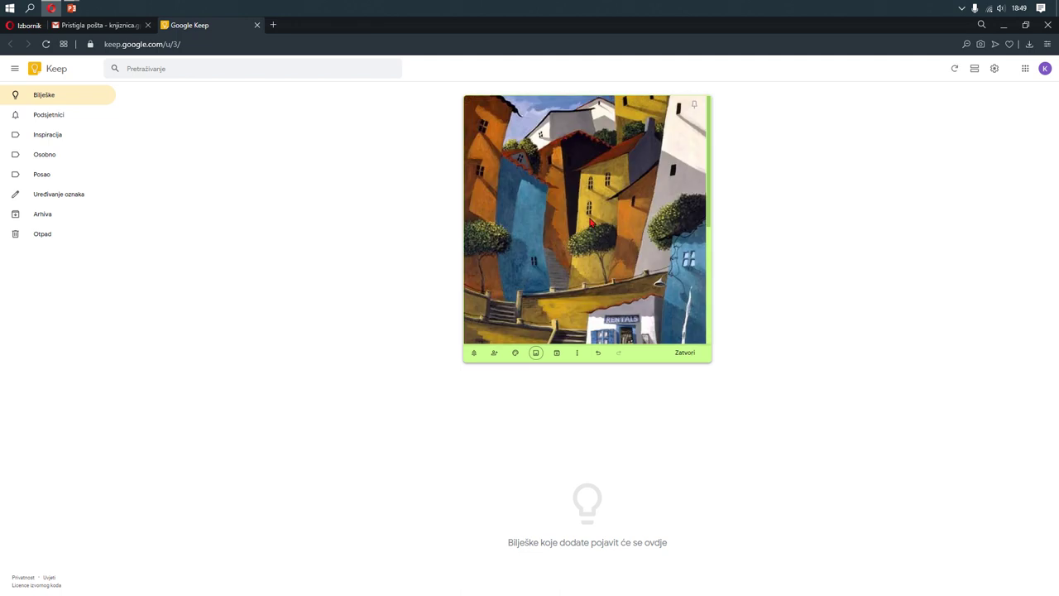
scroll(591, 222, down, 3)
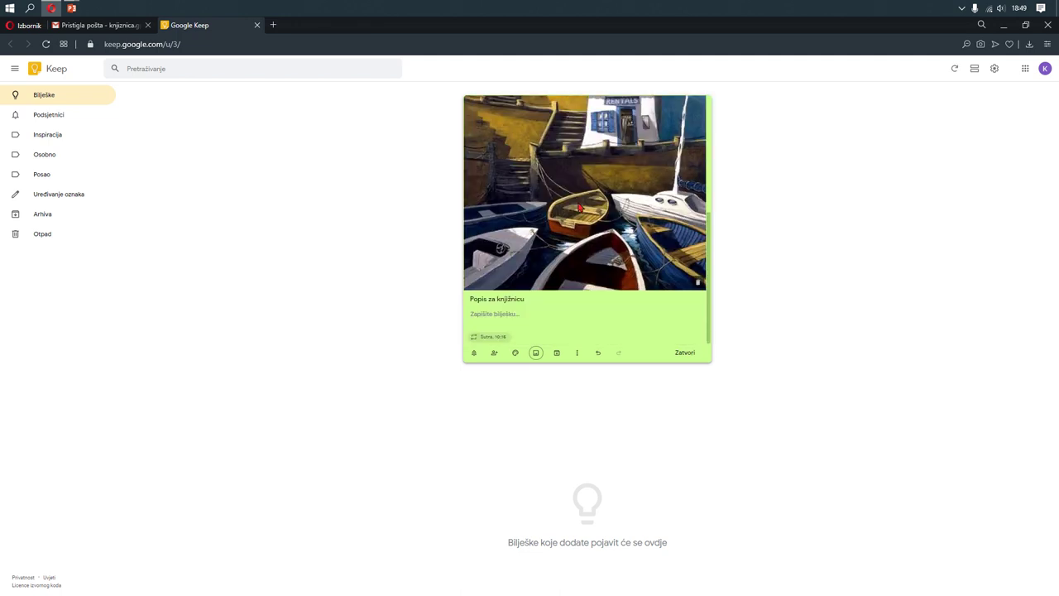
- Turn the body of the "Popis za knjižnicu" note into a checklist by showing checkboxes
click(578, 354)
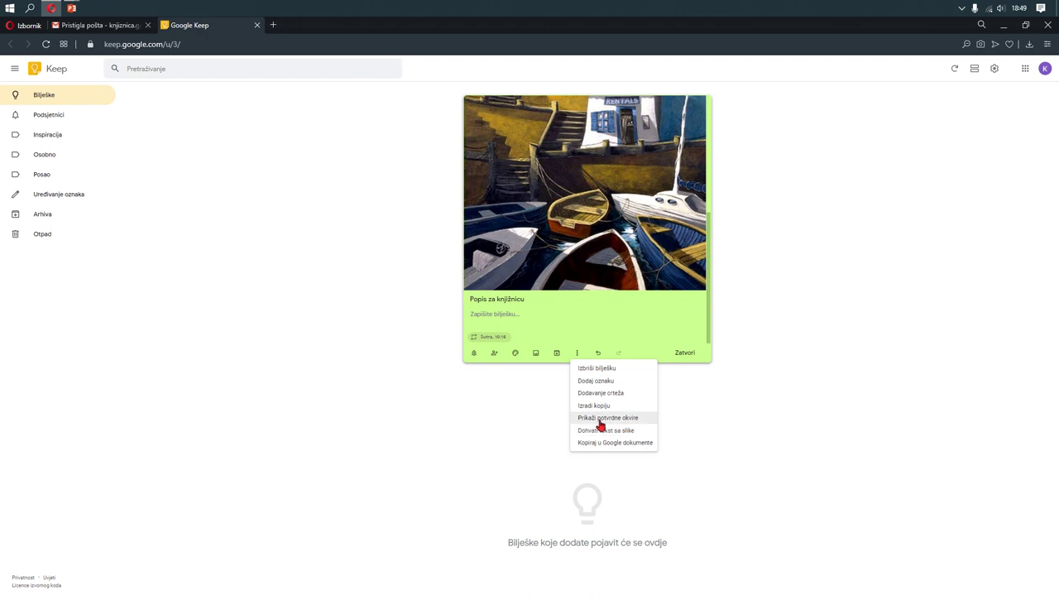
click(634, 419)
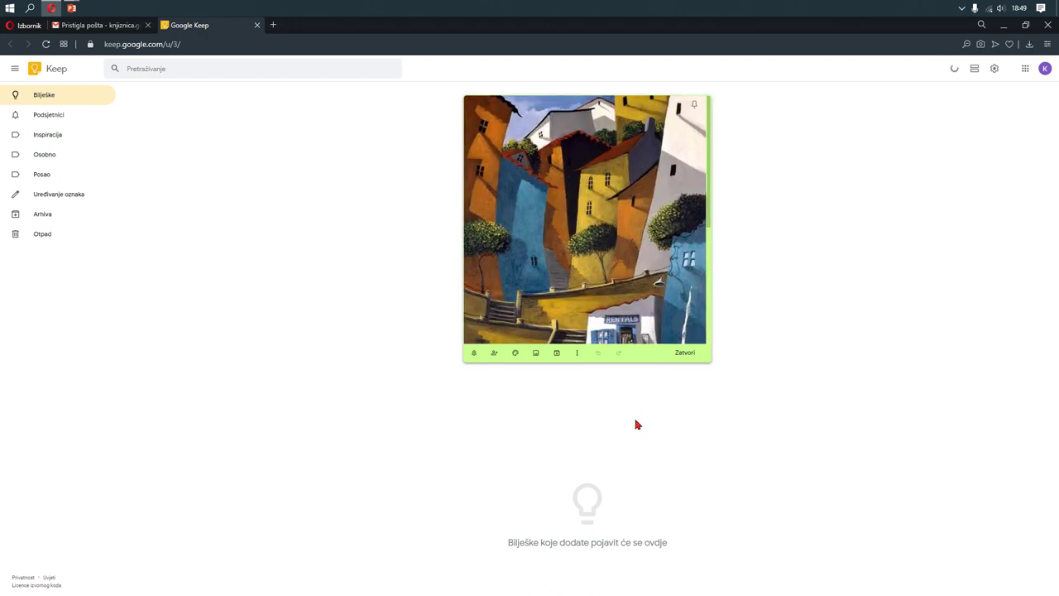
scroll(604, 247, down, 3)
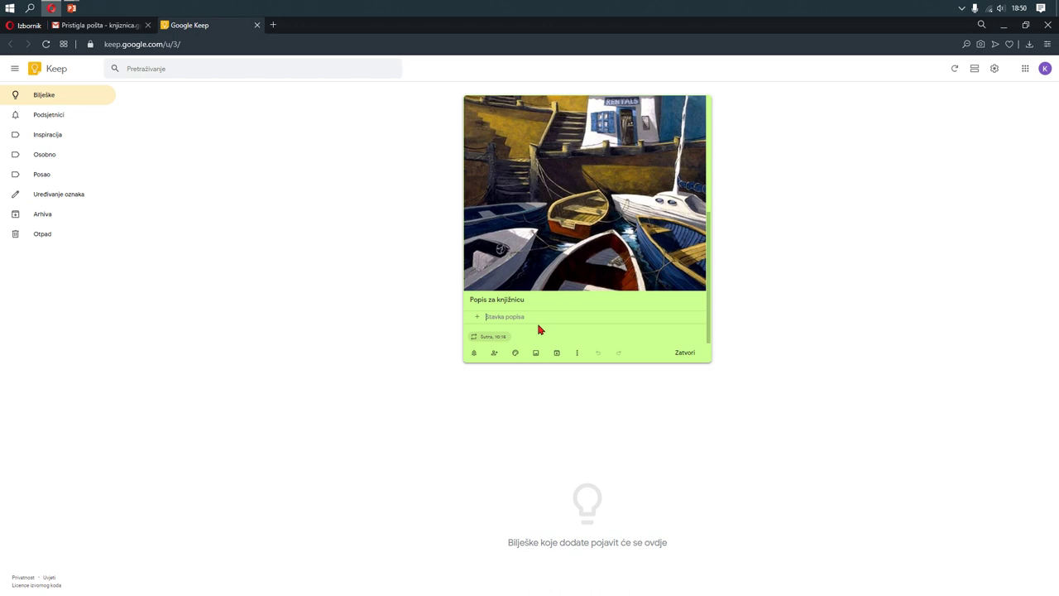
- Add the checklist items "produljiti posudbu" and "posuditi atlas", and dismiss the indentation tip
text(pr)
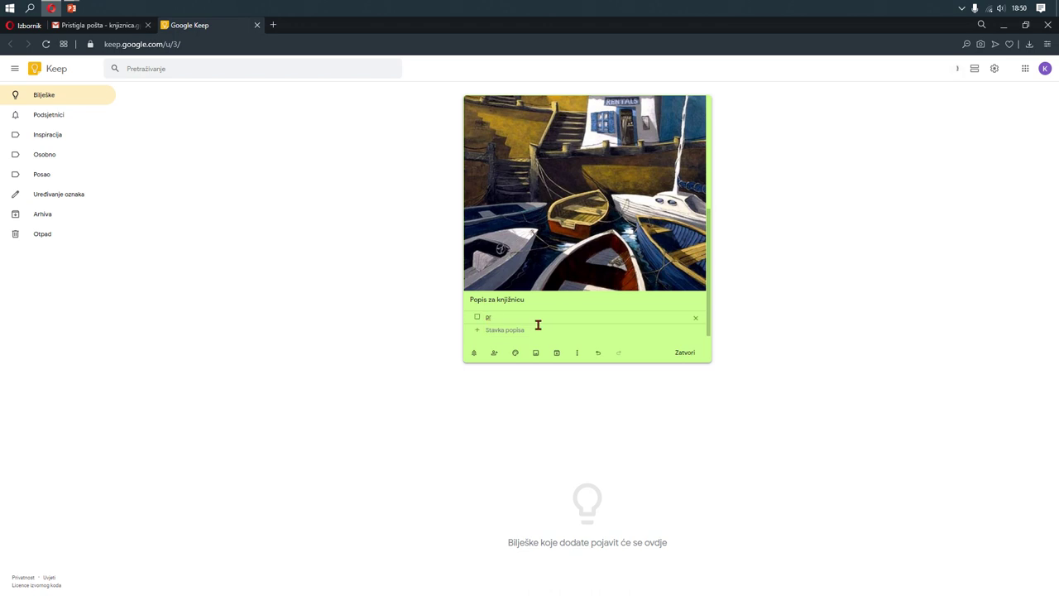
text(oduljiti posudbu)
click(512, 330)
text(posuditi atl)
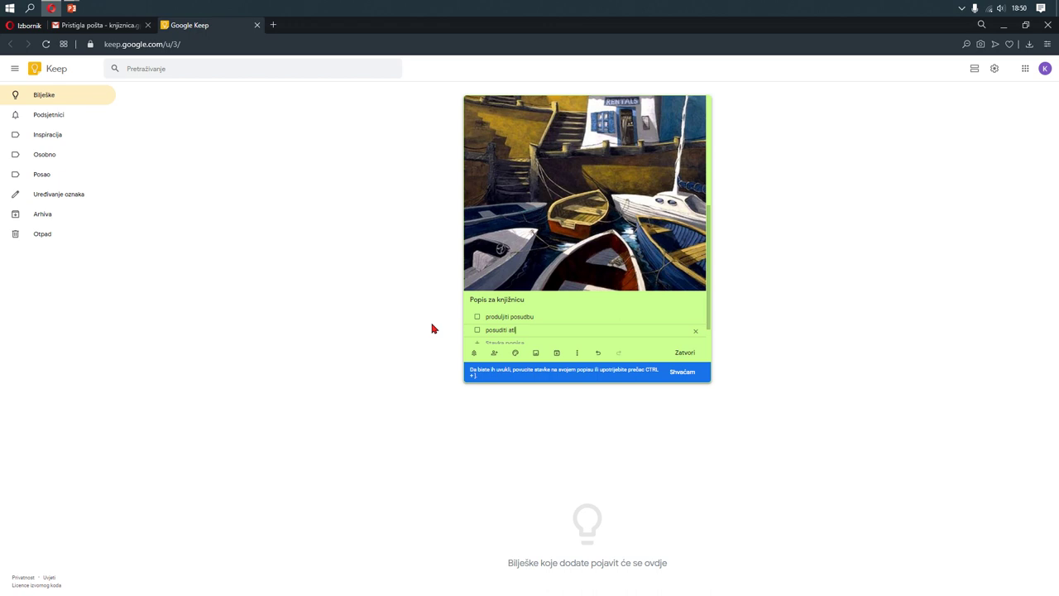
text(as)
click(694, 372)
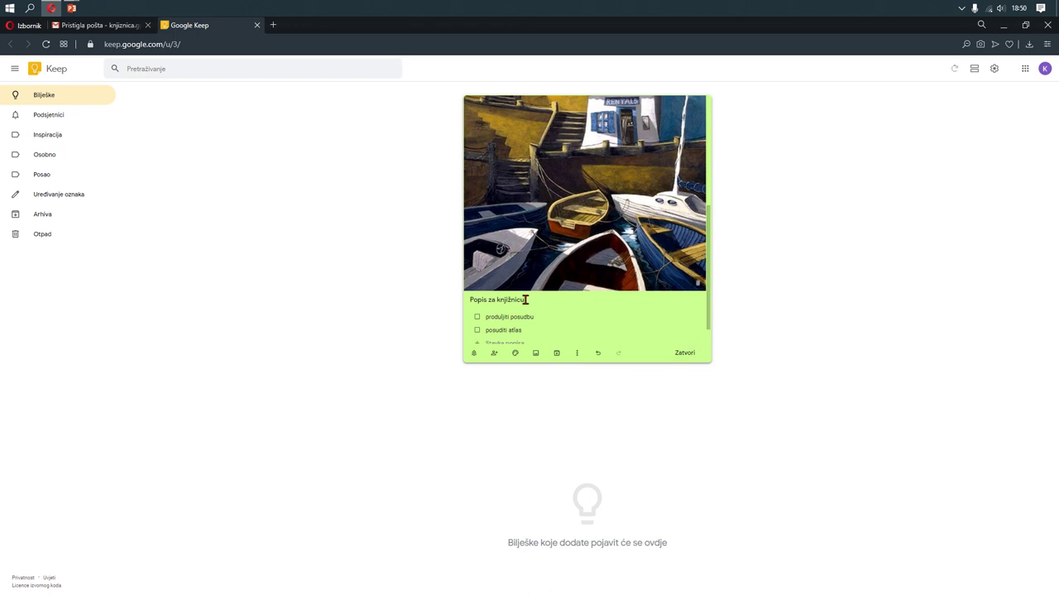
- Close the note and mark both "produljiti posudbu" and "posuditi atlas" as done
click(682, 359)
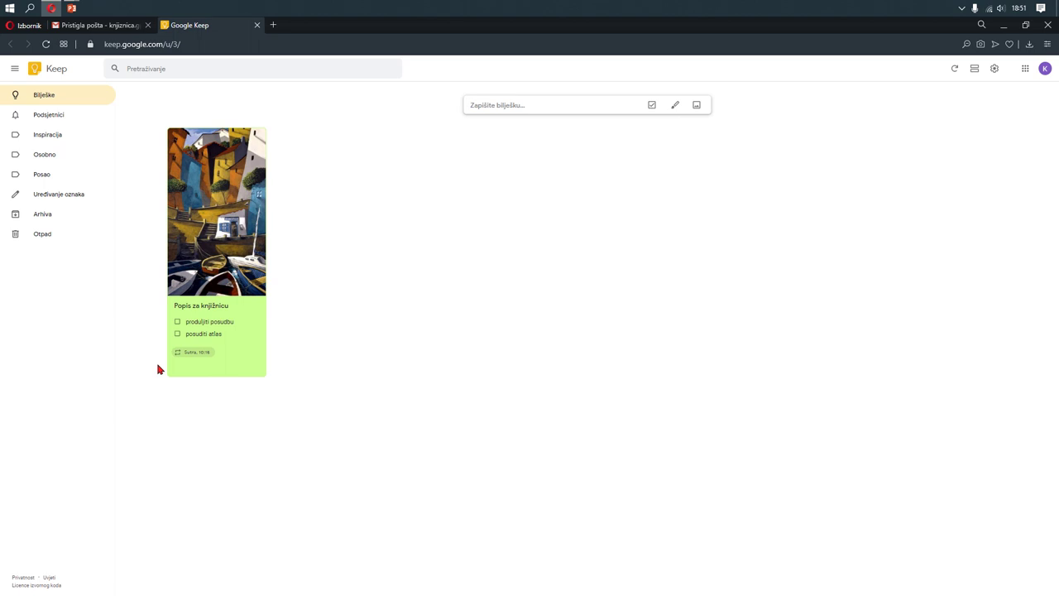
click(177, 323)
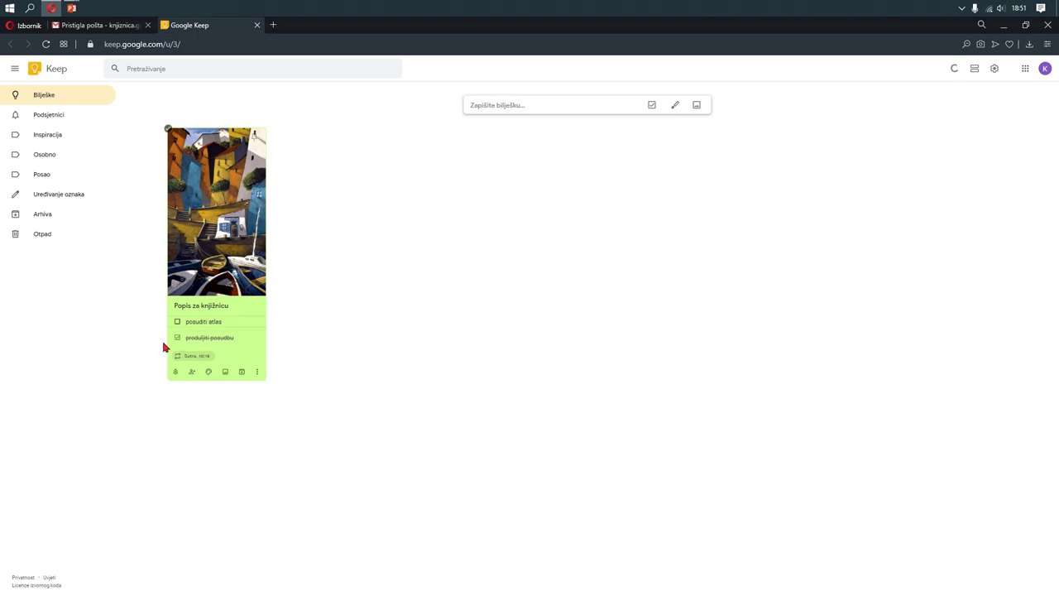
click(177, 323)
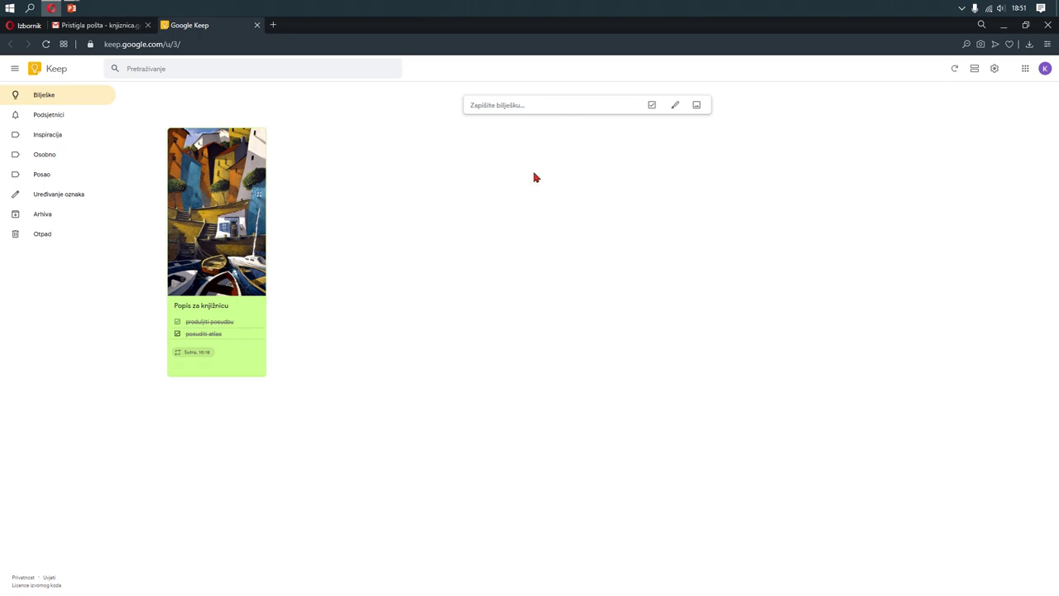
- Create a new drawing note and sketch three freehand black pen strokes on the canvas
click(674, 107)
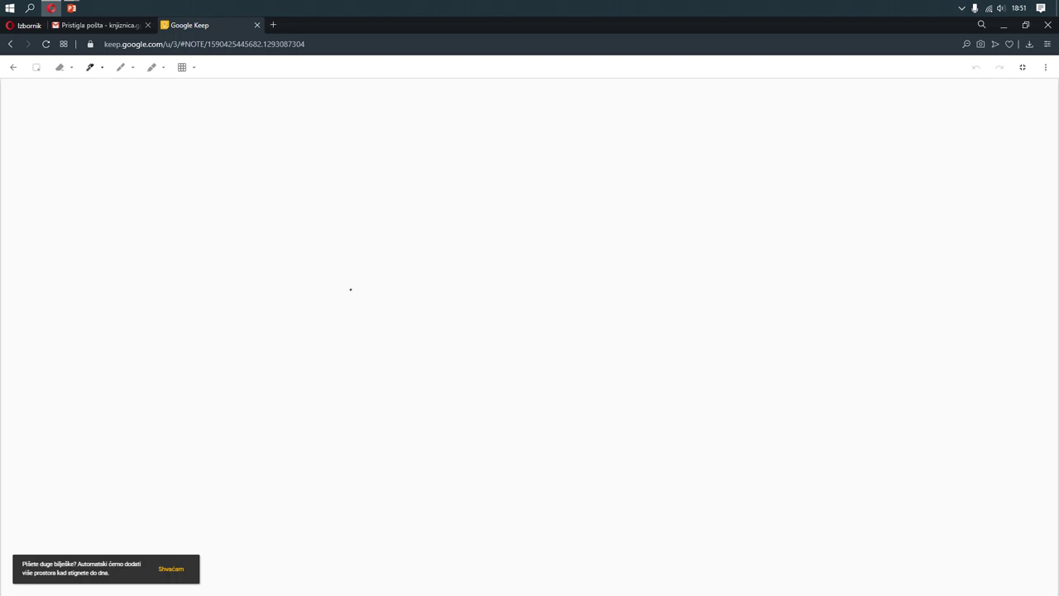
mouse_move(306, 171)
mouse_down()
mouse_move(373, 237)
mouse_move(371, 251)
mouse_up()
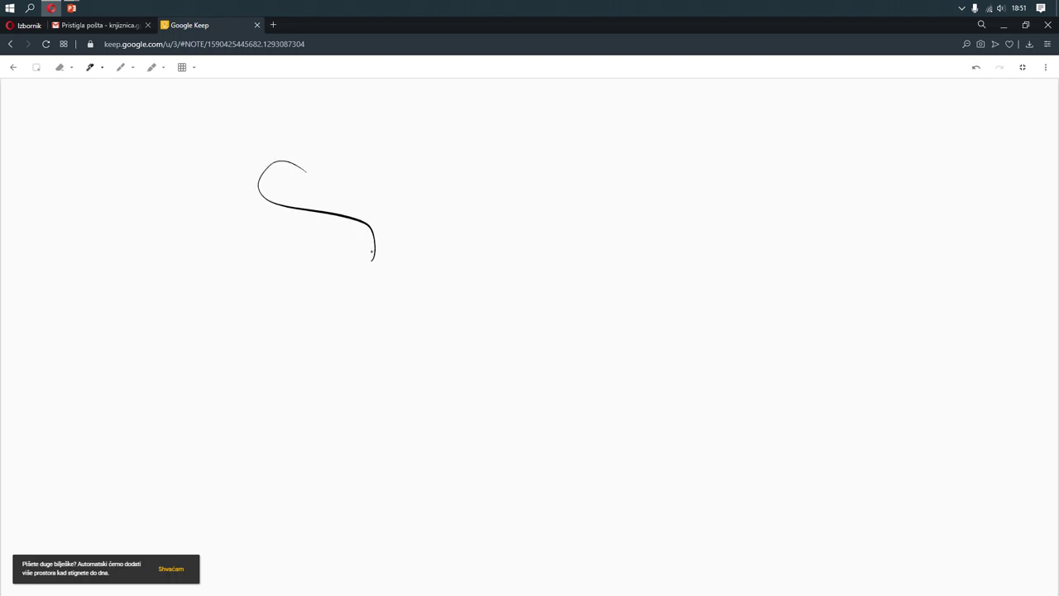
mouse_move(415, 183)
mouse_down()
mouse_move(486, 227)
mouse_move(508, 267)
mouse_move(483, 290)
mouse_up()
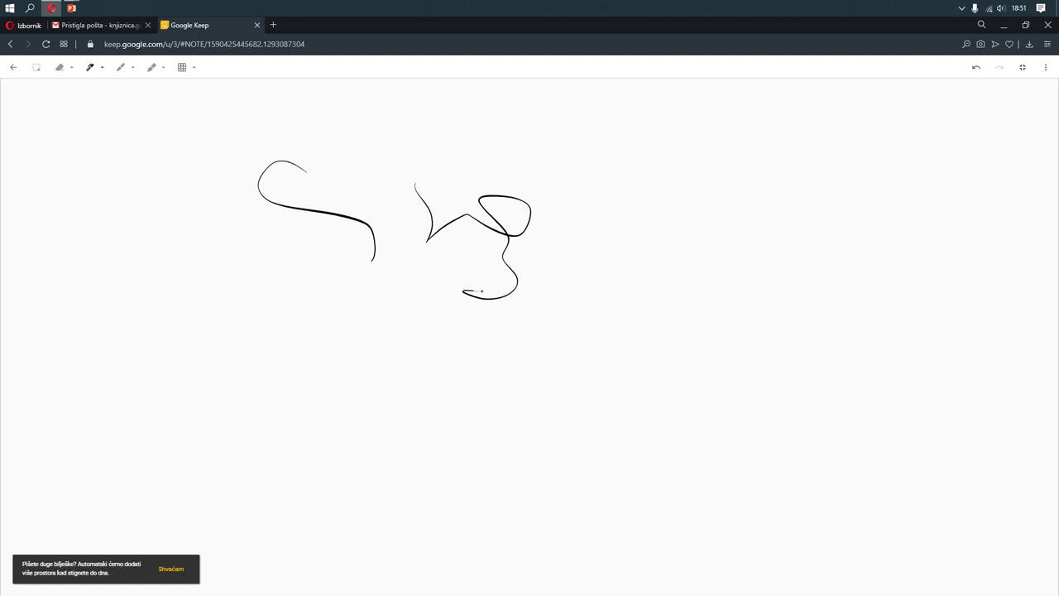
mouse_move(200, 139)
mouse_down()
mouse_move(362, 246)
mouse_move(334, 236)
mouse_move(266, 319)
mouse_up()
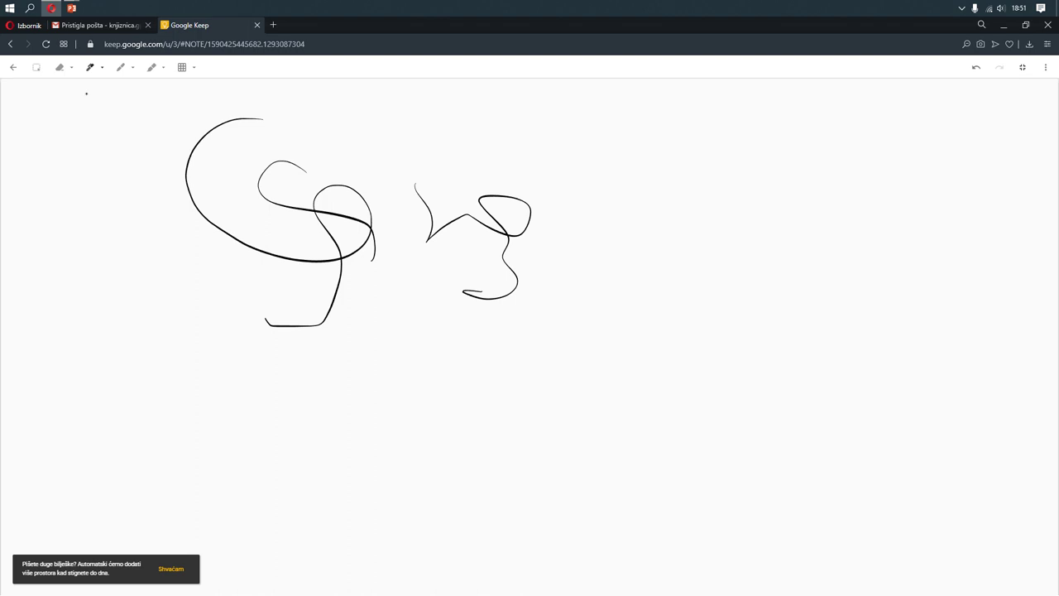
- Change the pen colour to green and draw two wavy strokes between the black ones
click(103, 71)
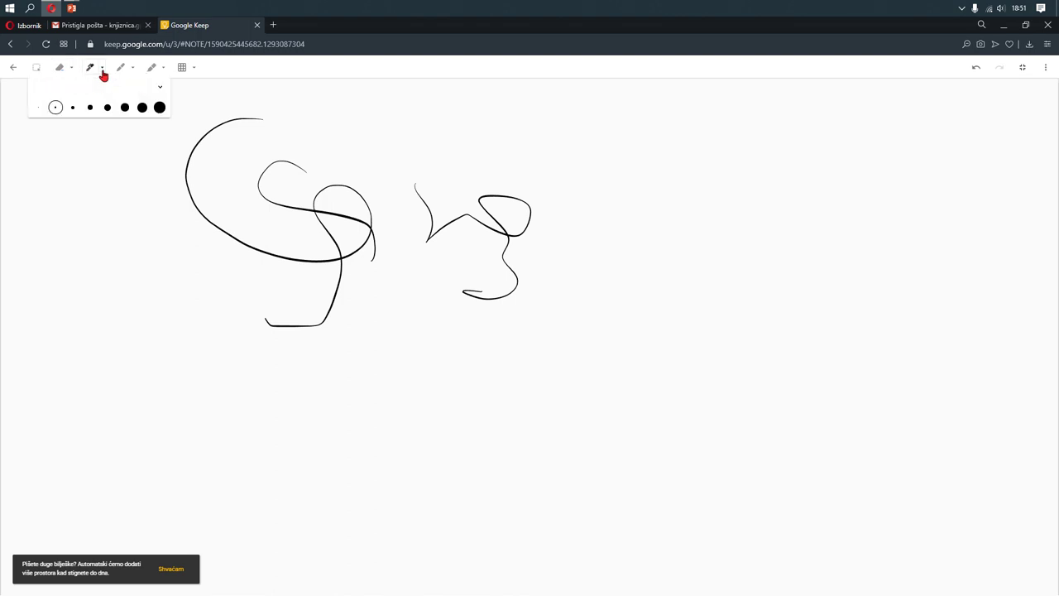
click(91, 87)
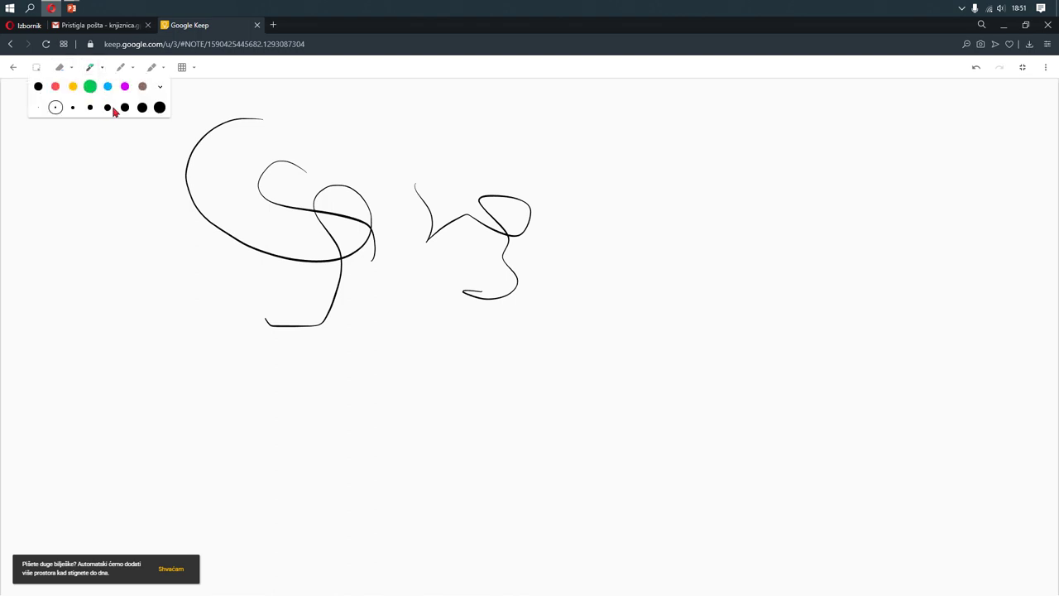
click(382, 287)
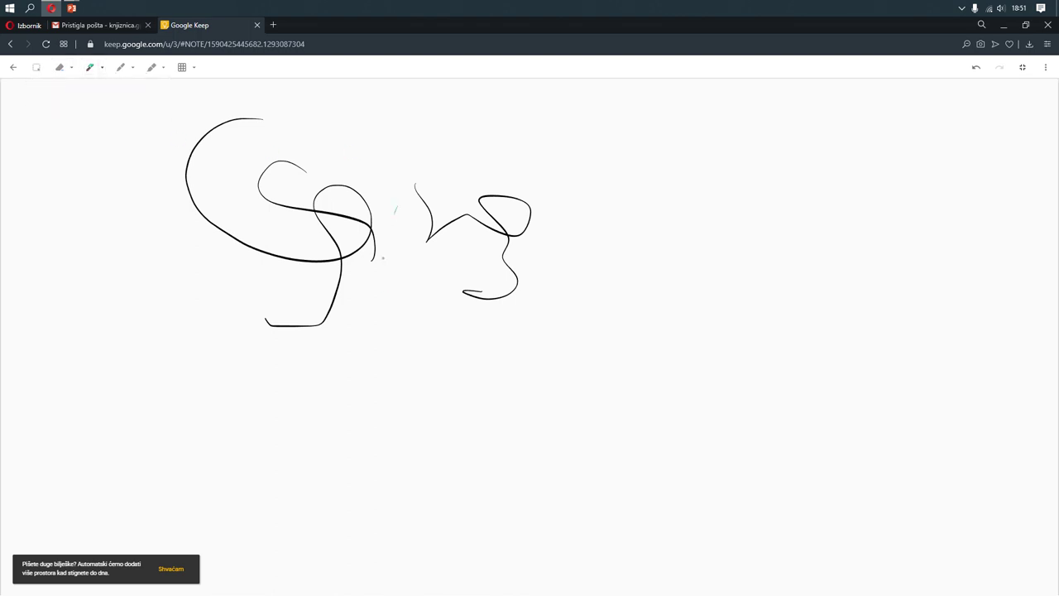
mouse_move(395, 212)
mouse_down()
mouse_move(396, 303)
mouse_move(414, 266)
mouse_move(418, 302)
mouse_up()
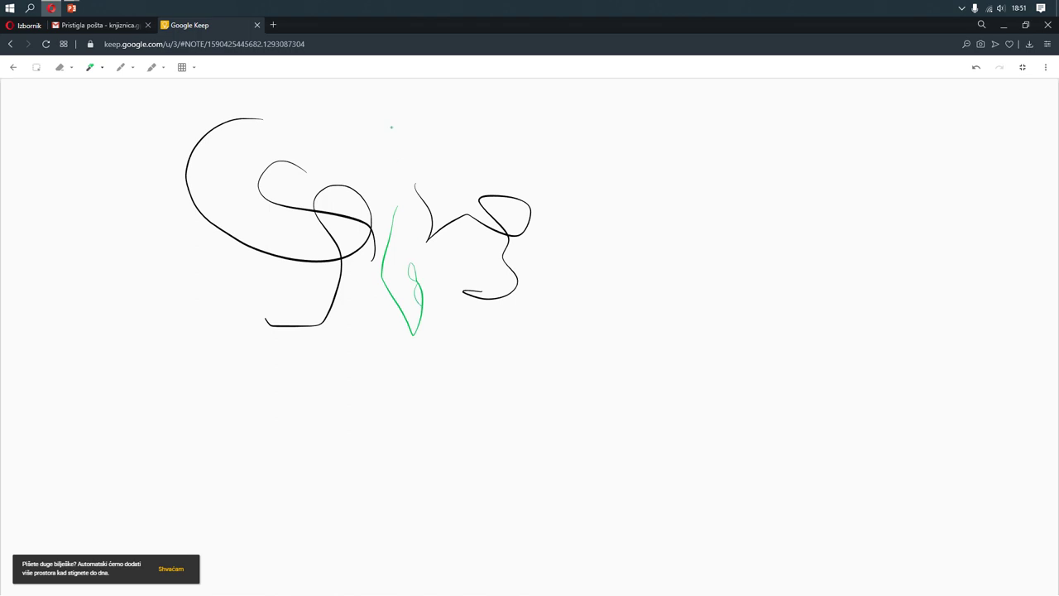
drag(391, 127, 383, 216)
- Draw a looping yellow highlighter stroke over the sketch and return from the canvas to the note
click(132, 69)
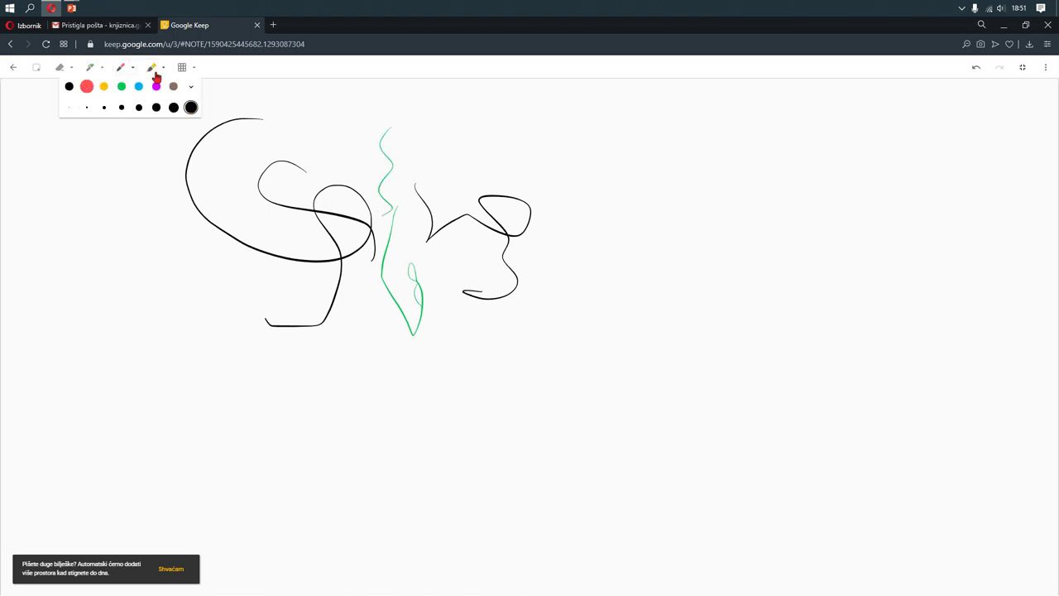
click(163, 70)
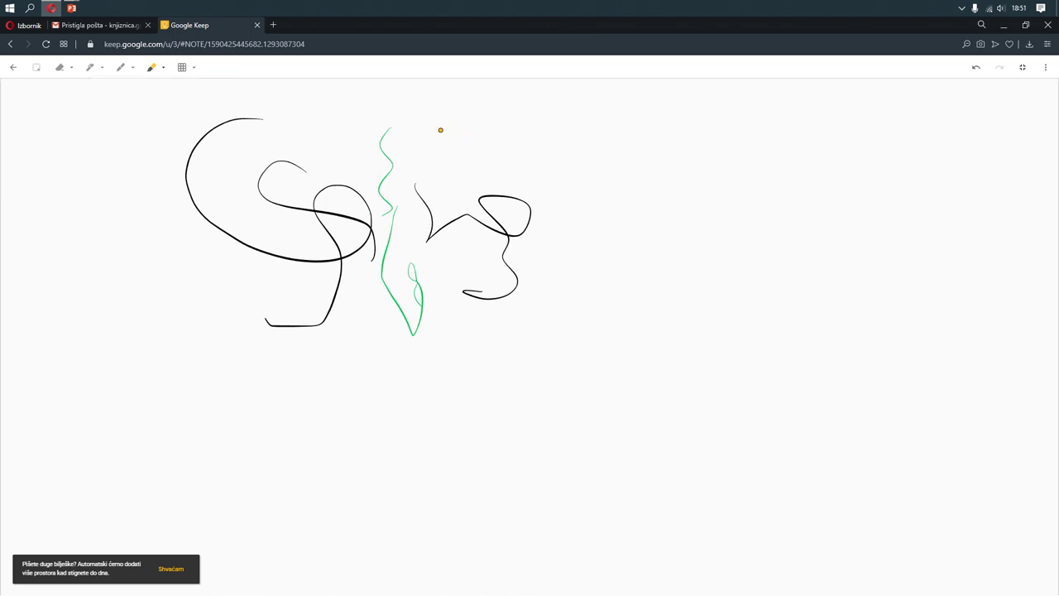
mouse_move(439, 130)
mouse_down()
mouse_move(446, 189)
mouse_move(357, 137)
mouse_move(406, 161)
mouse_move(350, 158)
mouse_move(380, 305)
mouse_move(346, 295)
mouse_up()
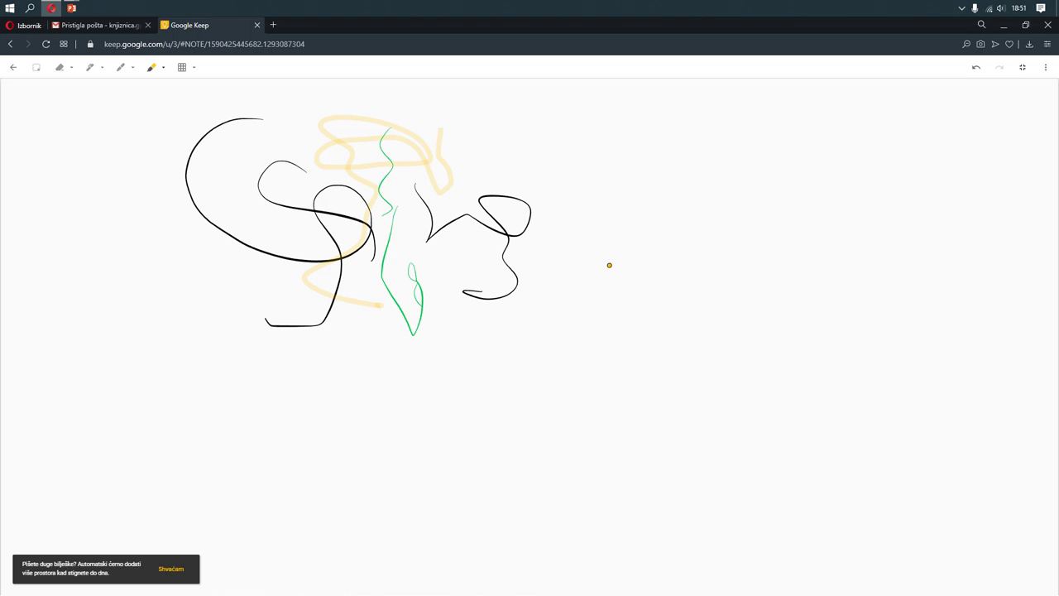
click(14, 68)
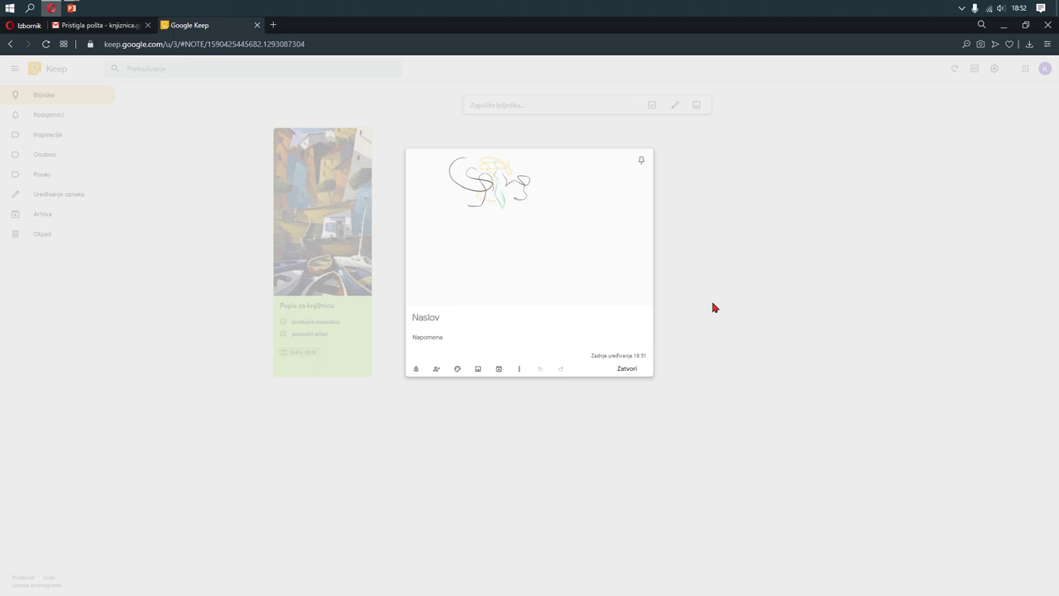
- Title the drawing note "Crtež", enter the text "Nacrtajte svoj crtež!" and close the note
mouse_move(457, 369)
click(434, 321)
text(Cr)
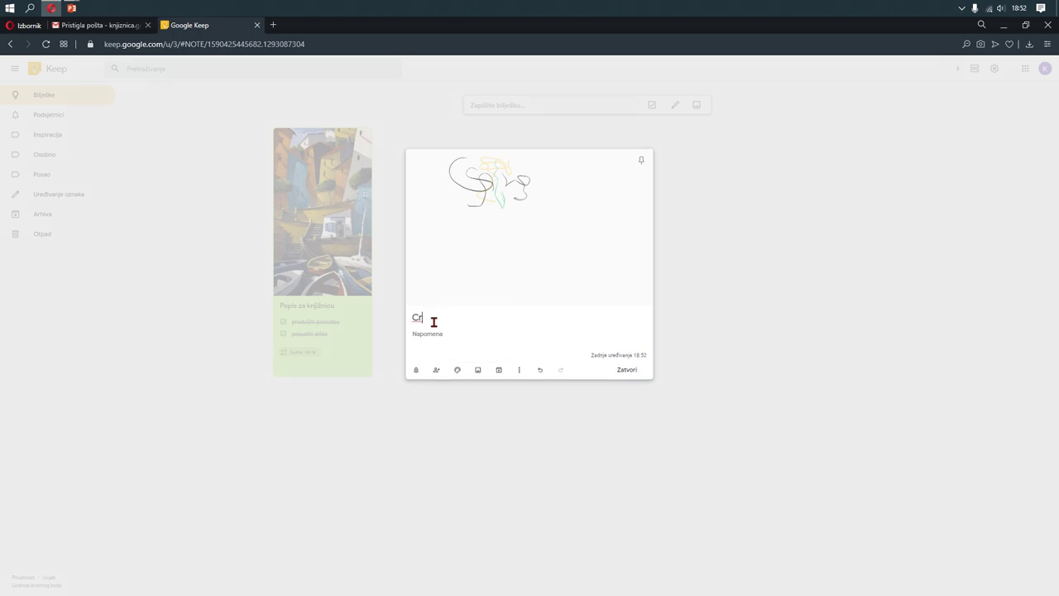
text(tež)
click(440, 334)
text(Nacrtajte svoj crtež!)
click(632, 372)
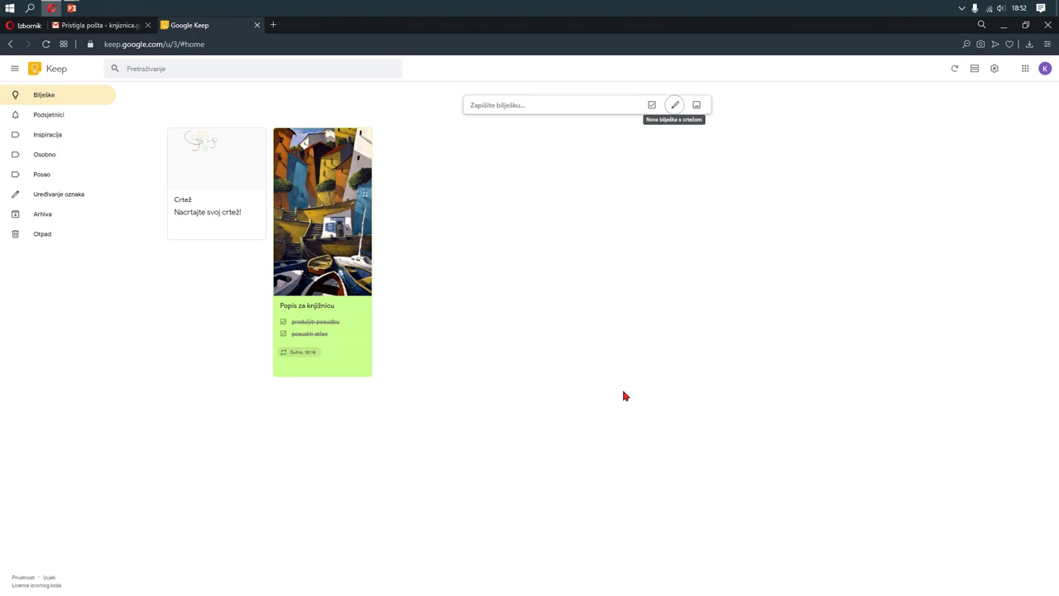
- Create a new checklist note and set its background colour to orange
click(651, 105)
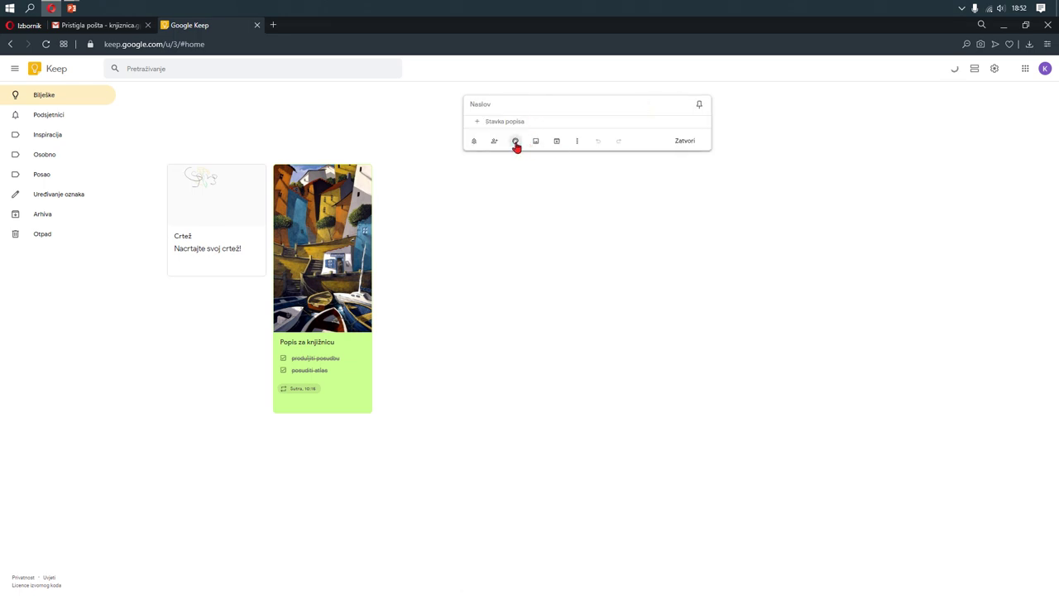
mouse_move(514, 143)
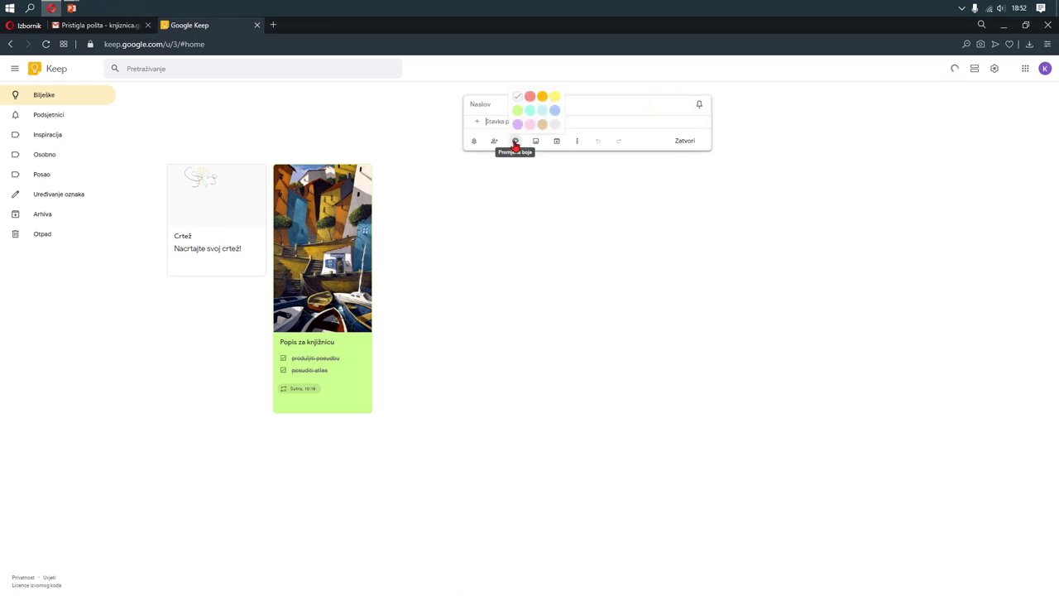
click(542, 97)
- Create a new label "Škola" and assign it to the orange checklist note
click(577, 142)
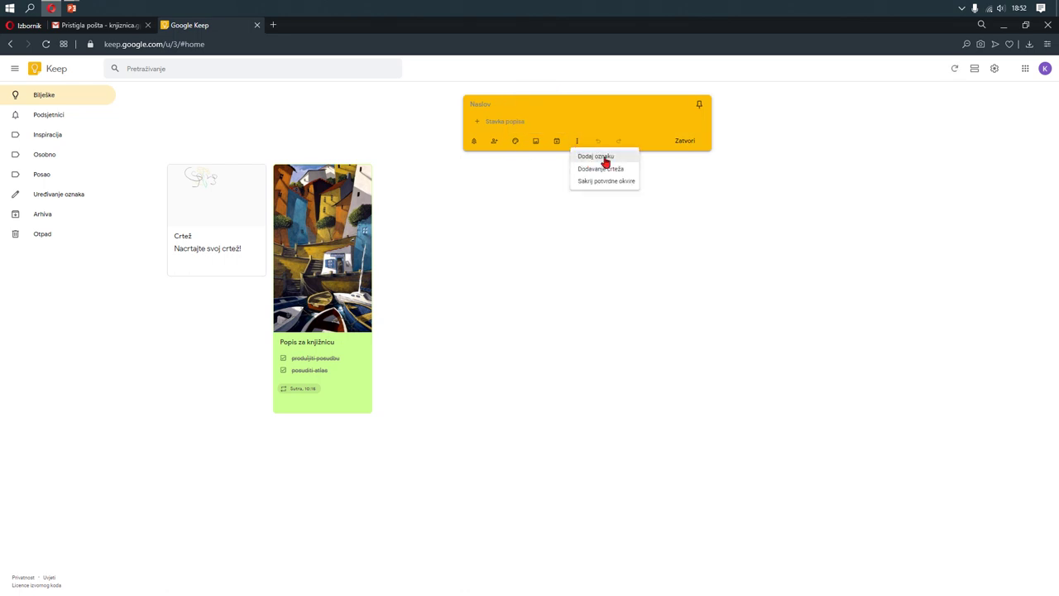
click(605, 159)
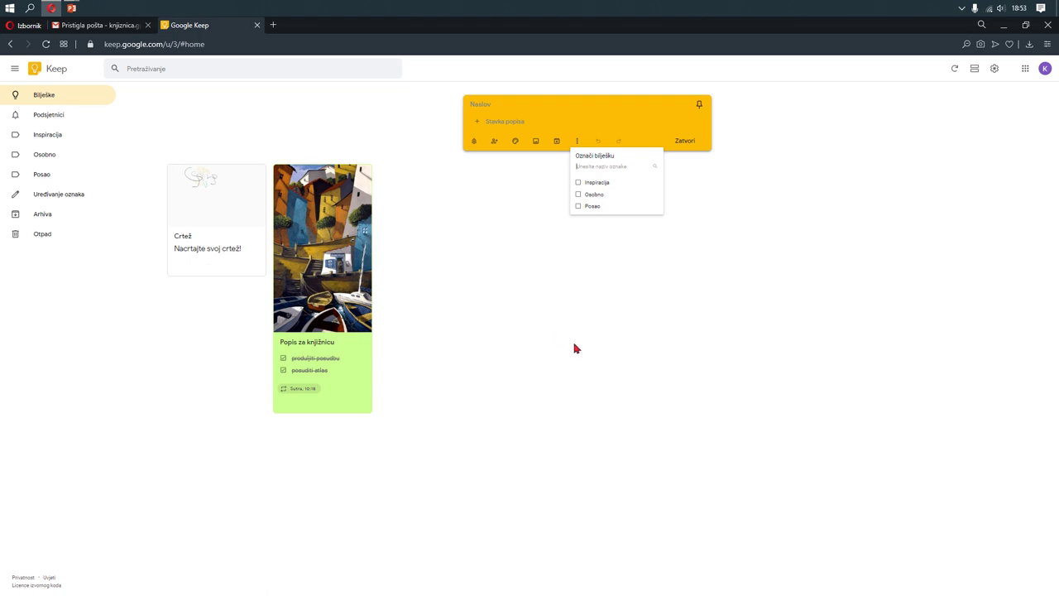
text(Škola)
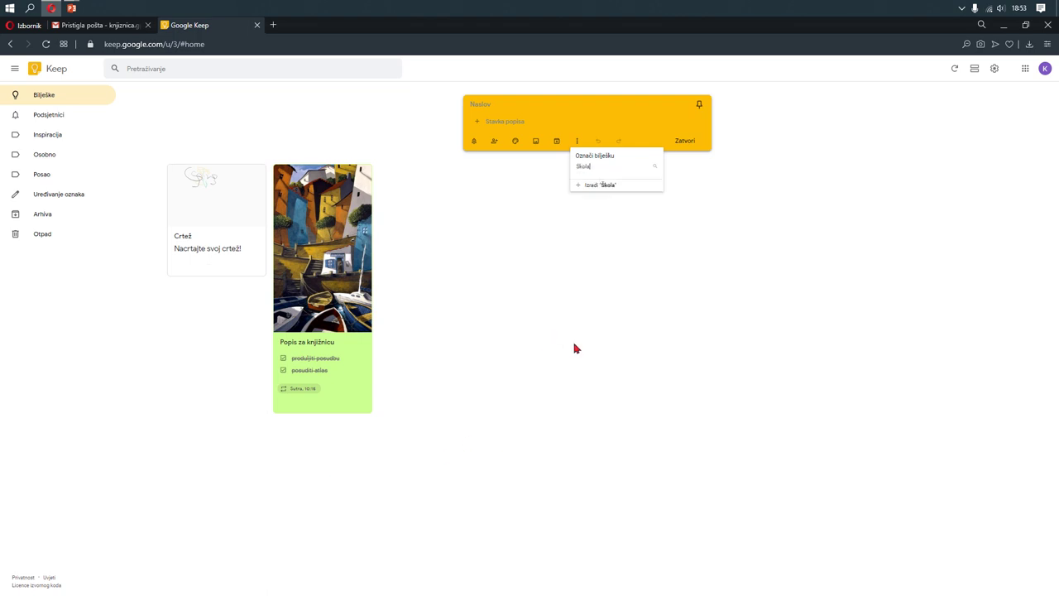
click(598, 187)
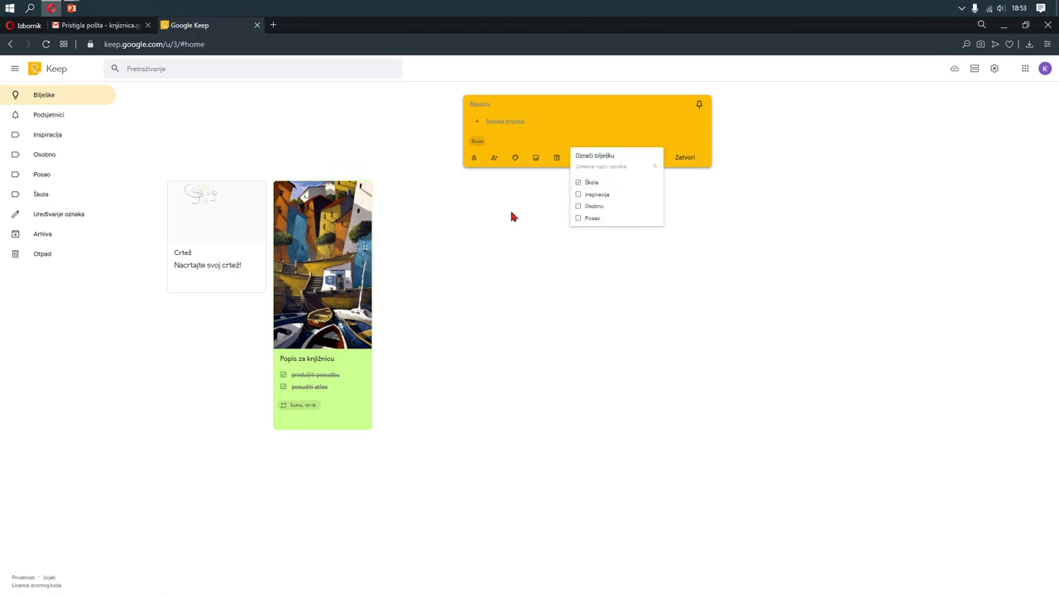
click(553, 137)
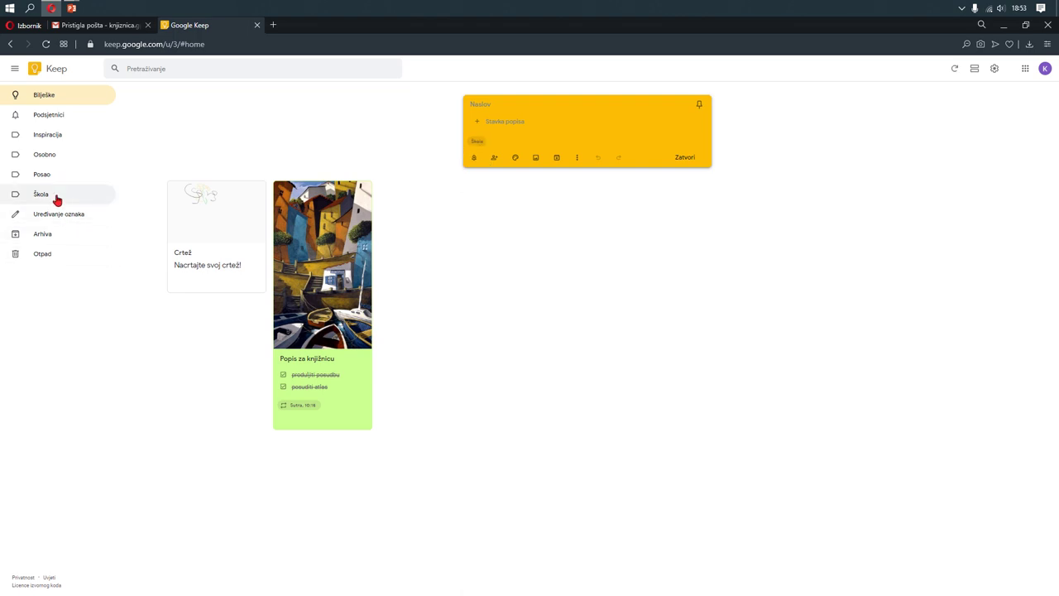
- Title the orange note "Zadatci za školu", add the checklist item "domaća zadaća" and close the note
click(495, 105)
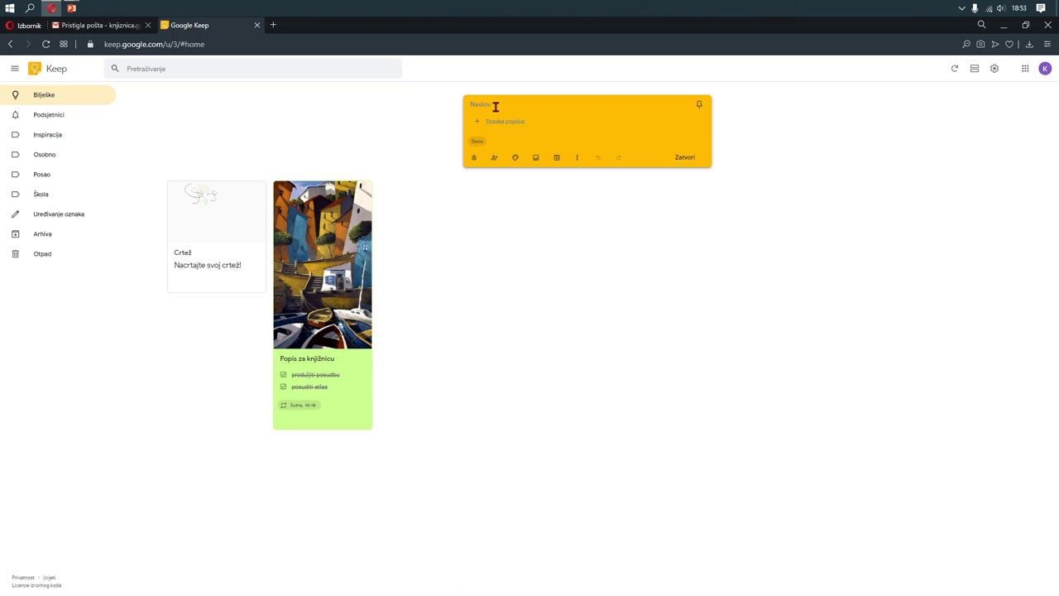
text(Zadatci za školu)
click(503, 120)
text(doma)
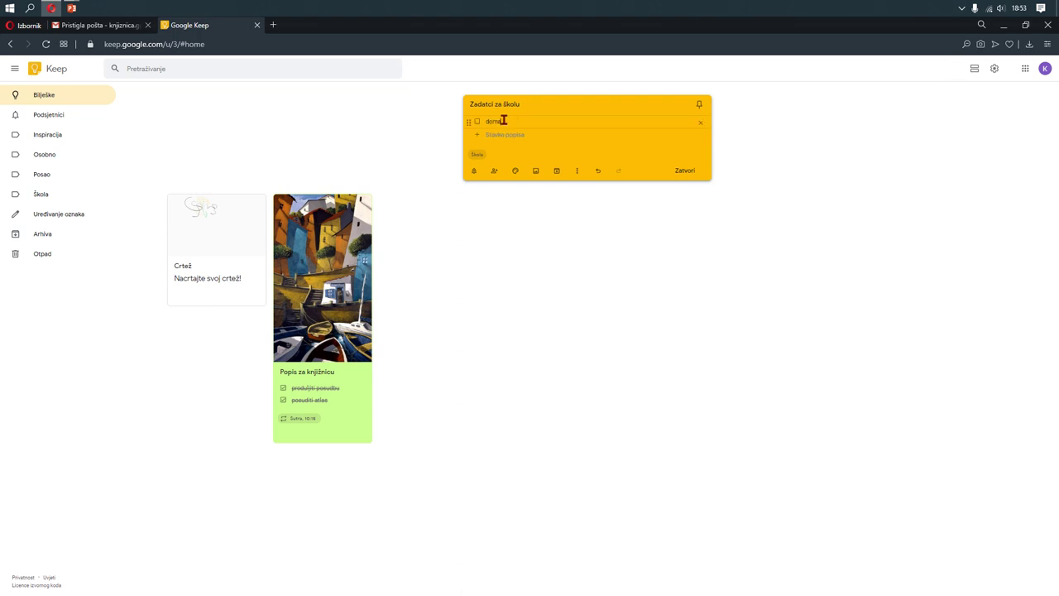
text(ća zadaća)
click(683, 172)
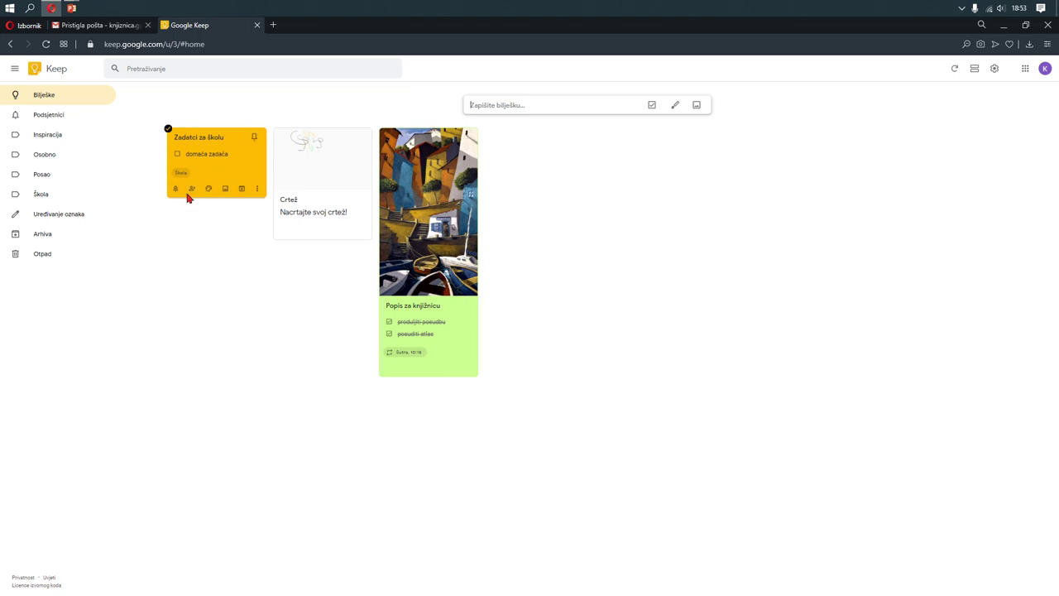
- View the notes labelled "Škola" and return to the overview of all notes
click(41, 195)
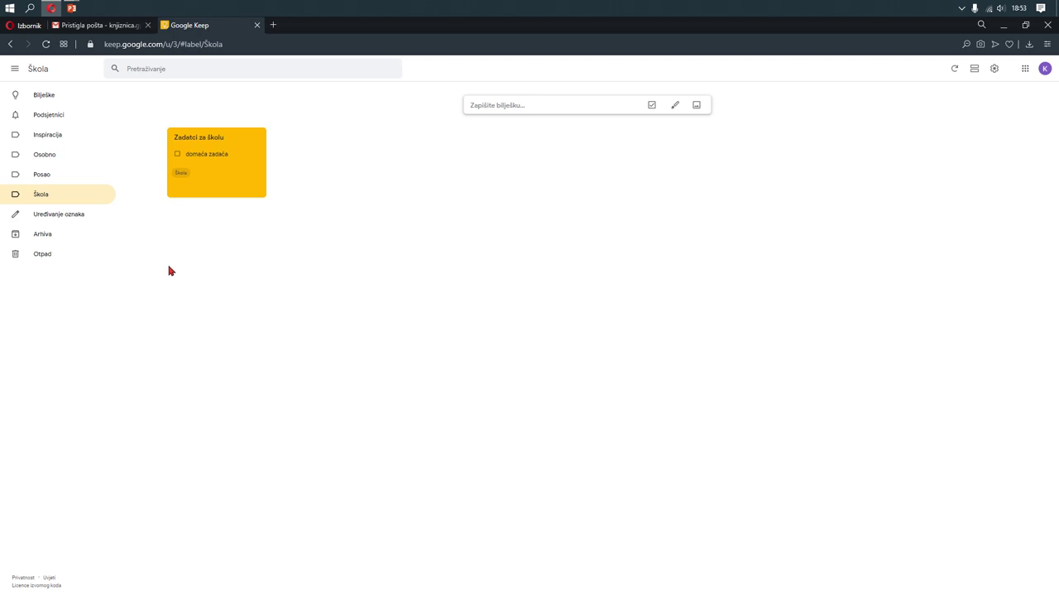
click(50, 98)
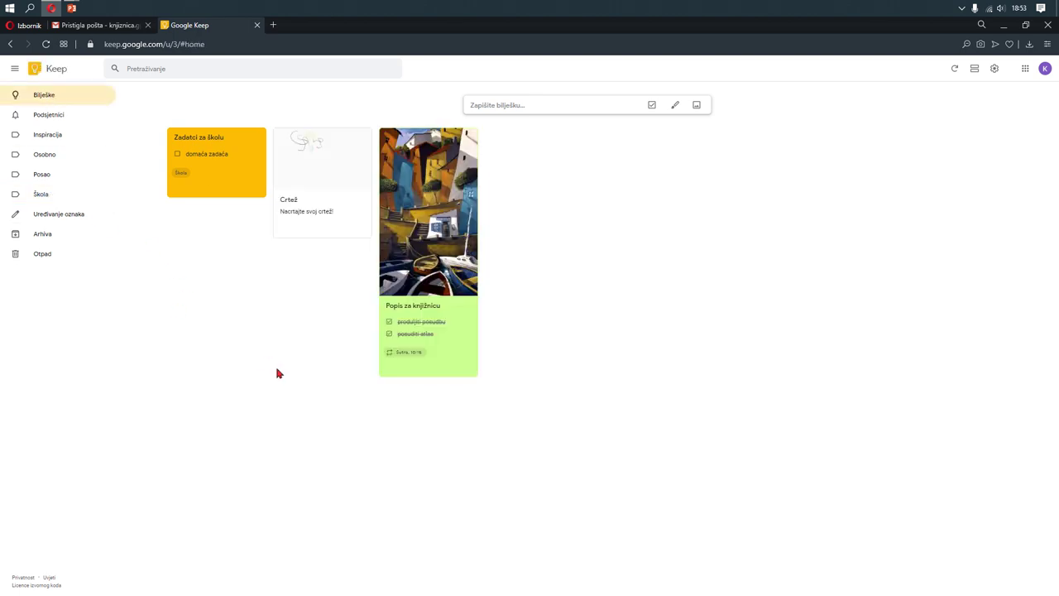
- Create a new text note titled "Grupa" with the text "Zadatci za grupu A."
click(589, 104)
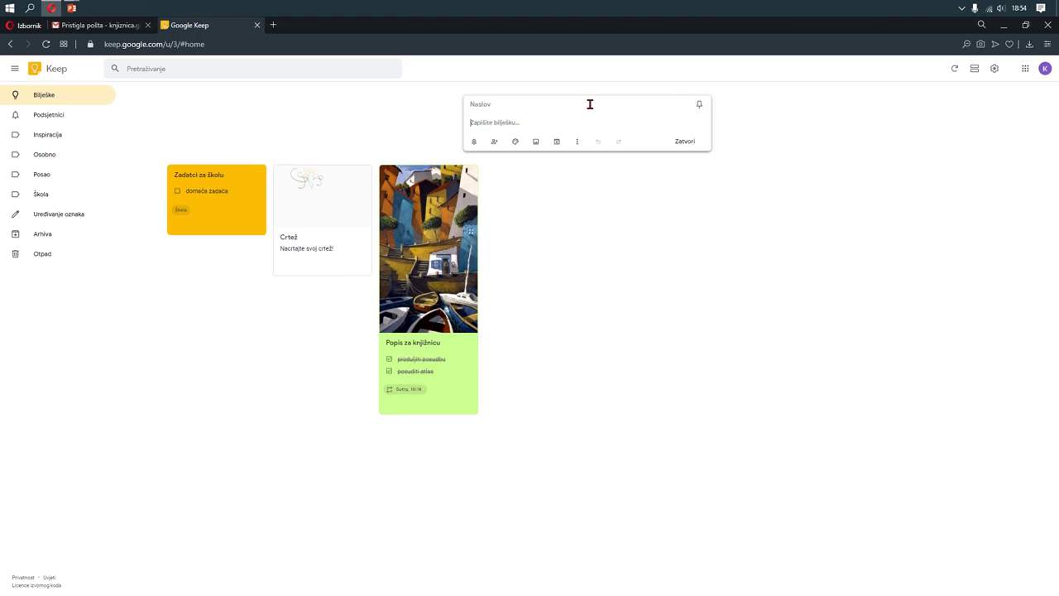
click(510, 105)
text(Grupa)
click(509, 118)
text(Zadatci za grupu A.)
mouse_move(526, 145)
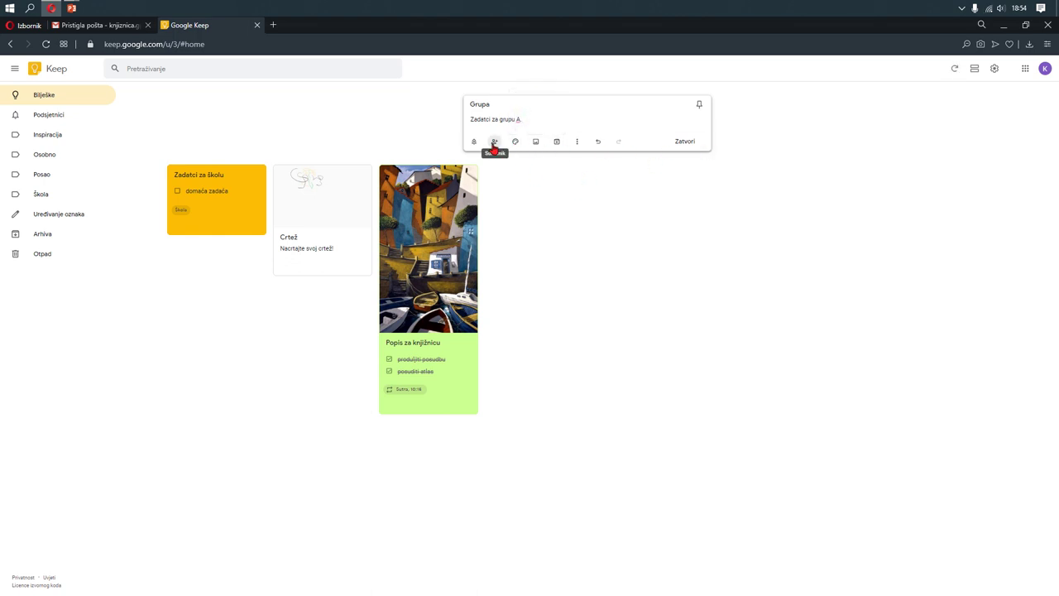
- Share the "Grupa" note with a collaborator by entering the suggested contact's e-mail, save, and close the note
click(493, 143)
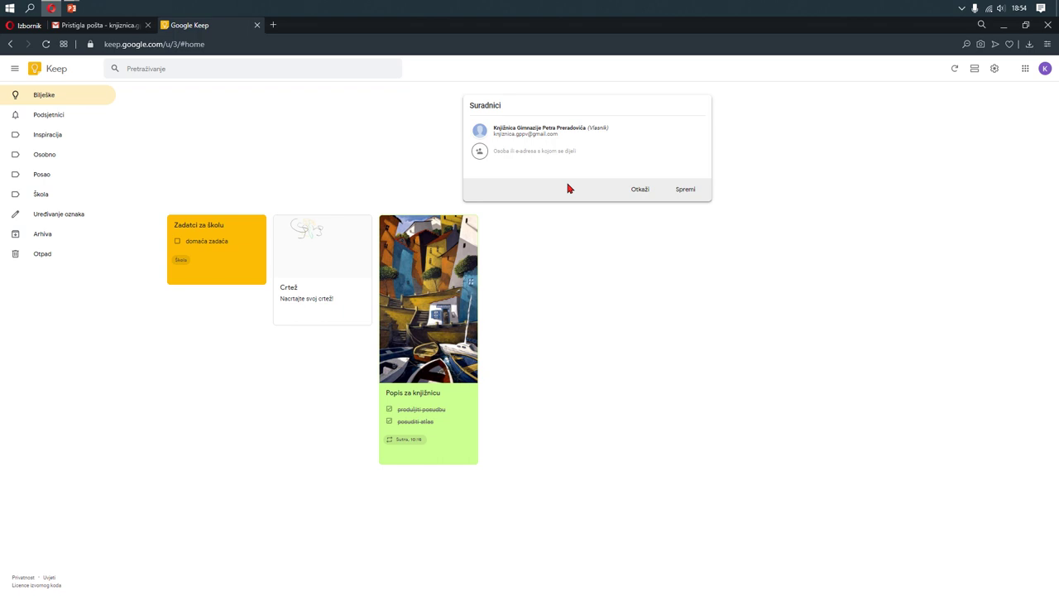
text(iosip)
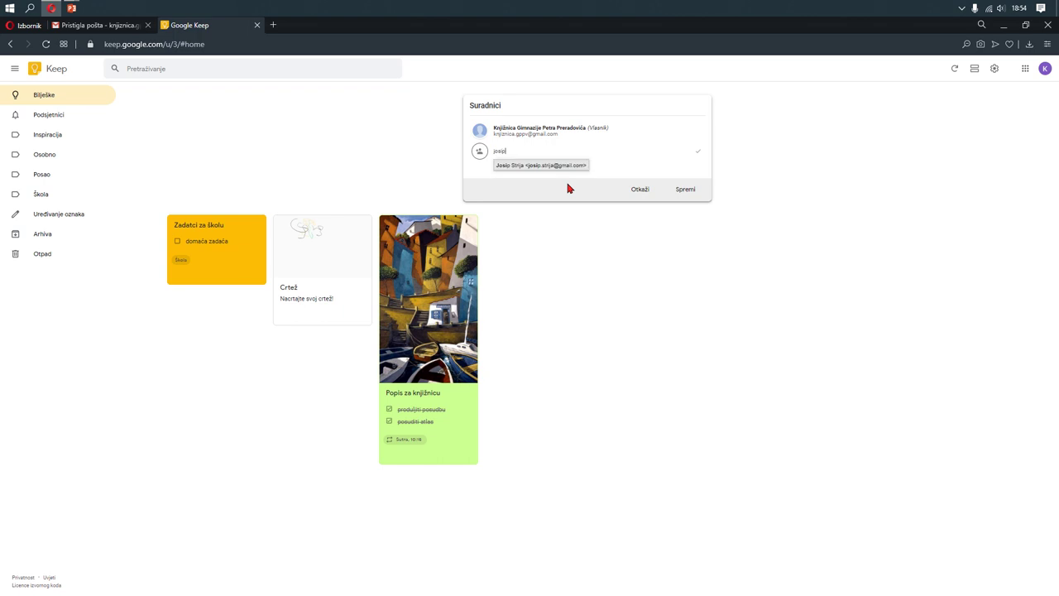
click(562, 167)
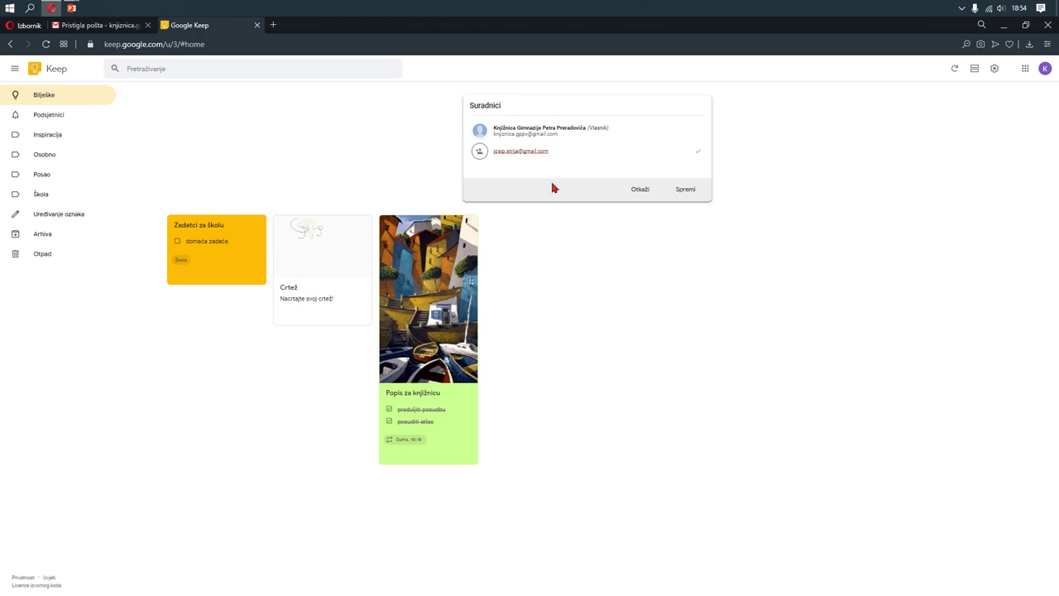
click(686, 195)
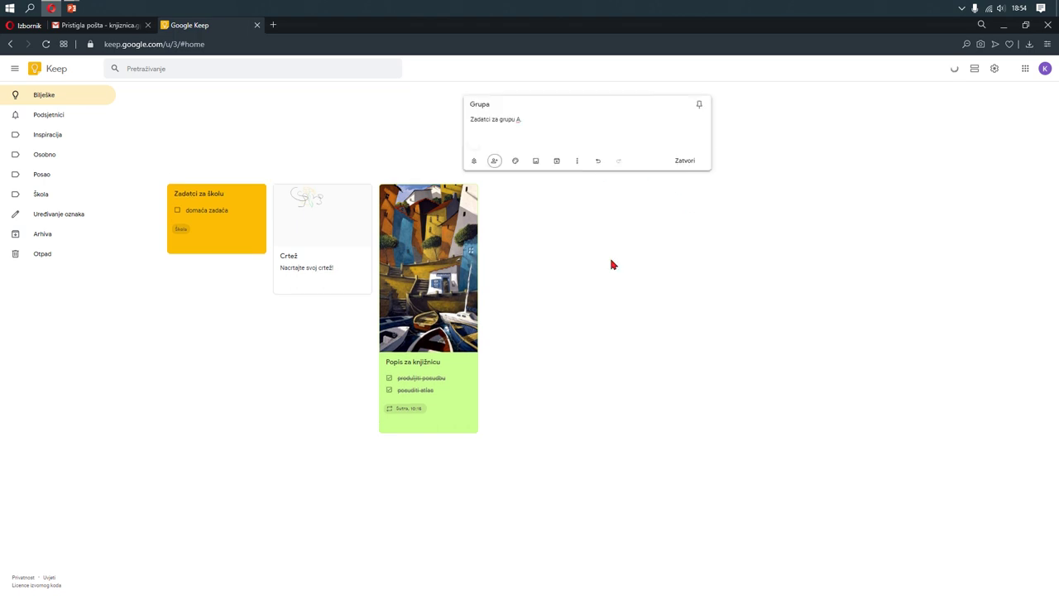
click(680, 162)
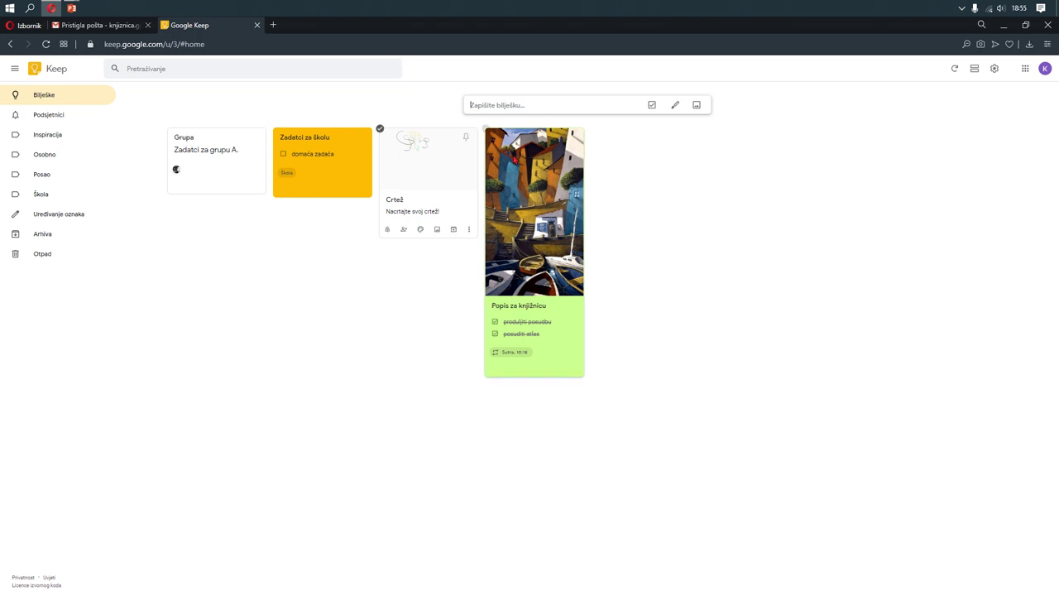
- Reorder the notes by moving "Popis za knjižnicu" ahead of "Crtež" and "Zadatci za školu" to the end
drag(522, 151, 414, 161)
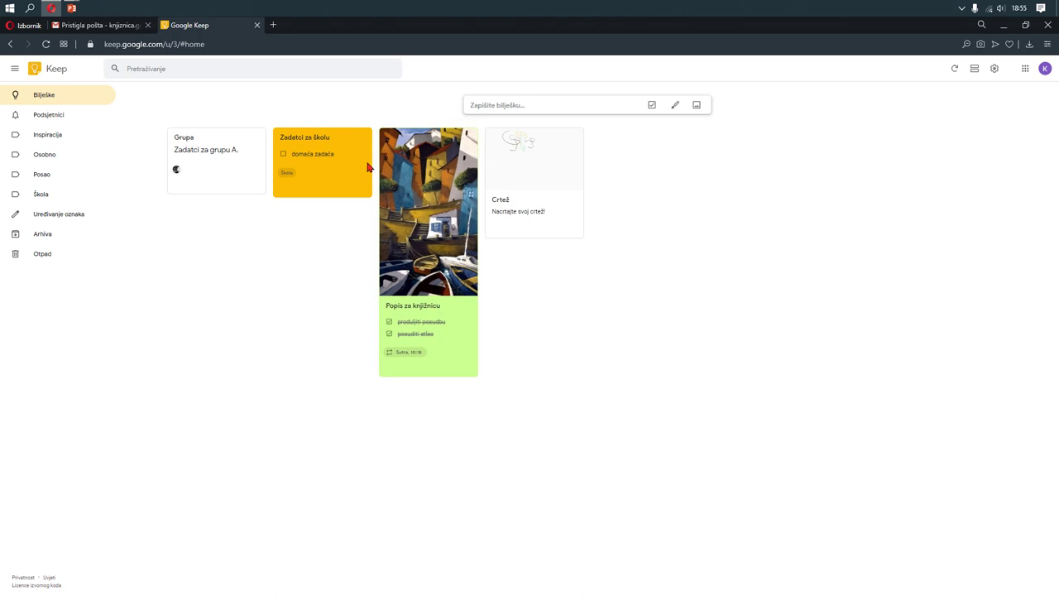
drag(346, 159, 529, 184)
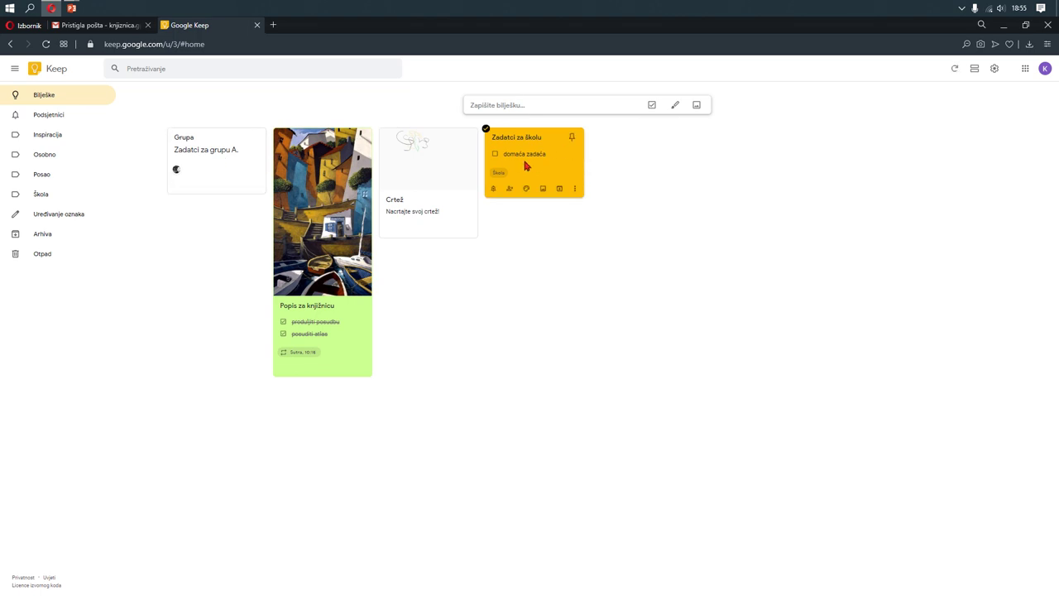
- Pin the "Zadatci za školu" note above the others and unpin it again
click(571, 138)
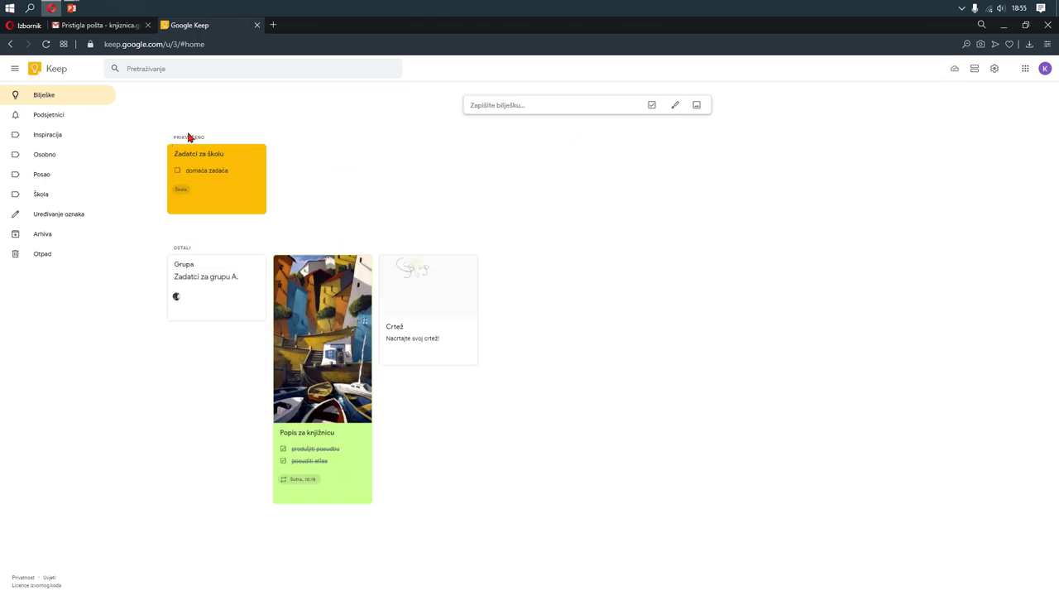
mouse_move(190, 174)
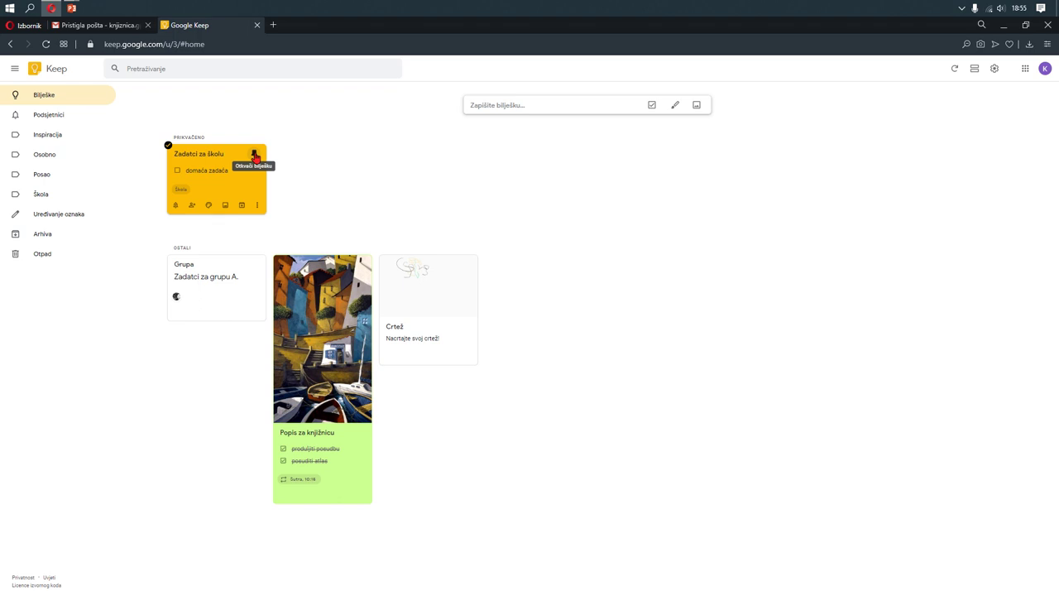
click(255, 157)
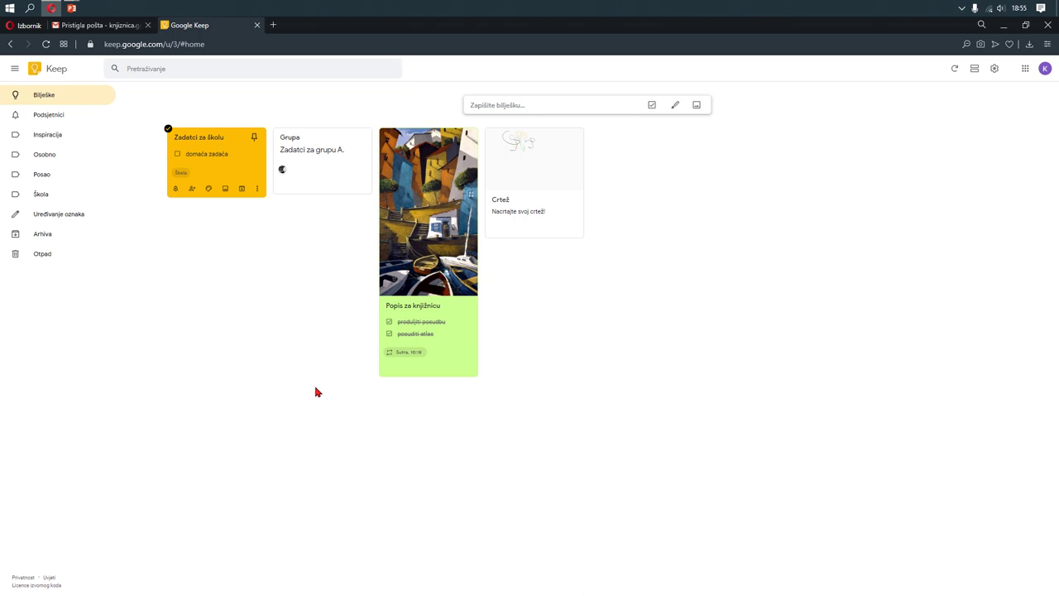
- Switch to the PowerPoint slide show and advance to the "Zadatak za zadaću" slide
key(alt+Tab)
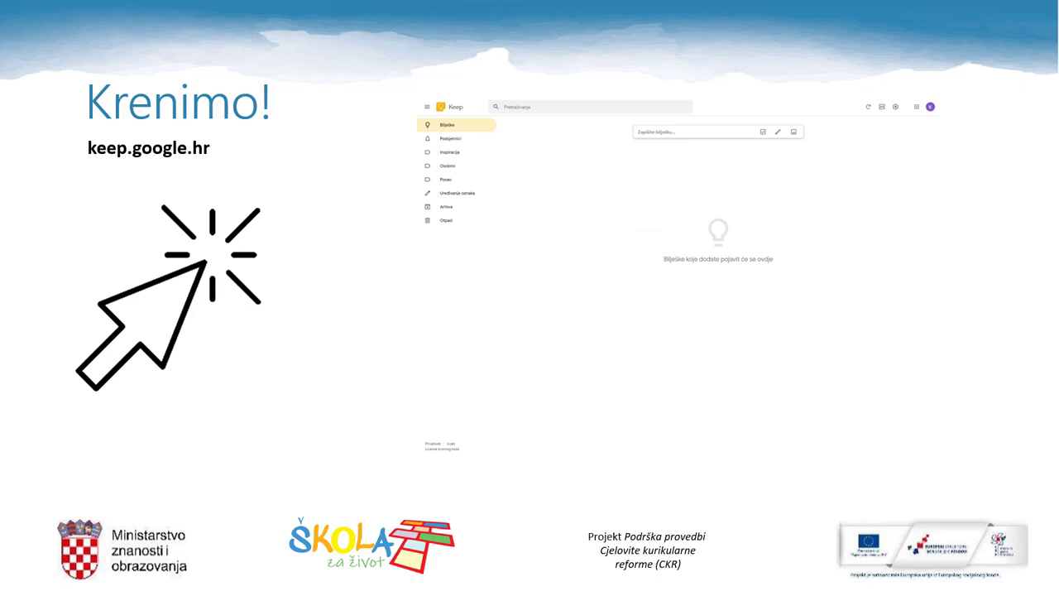
key(Right)
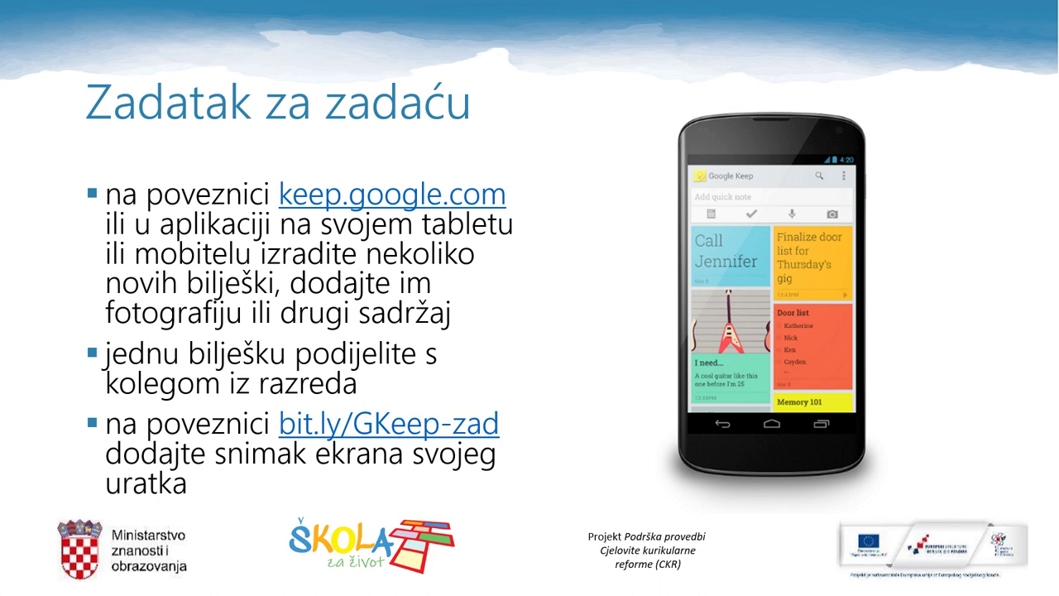